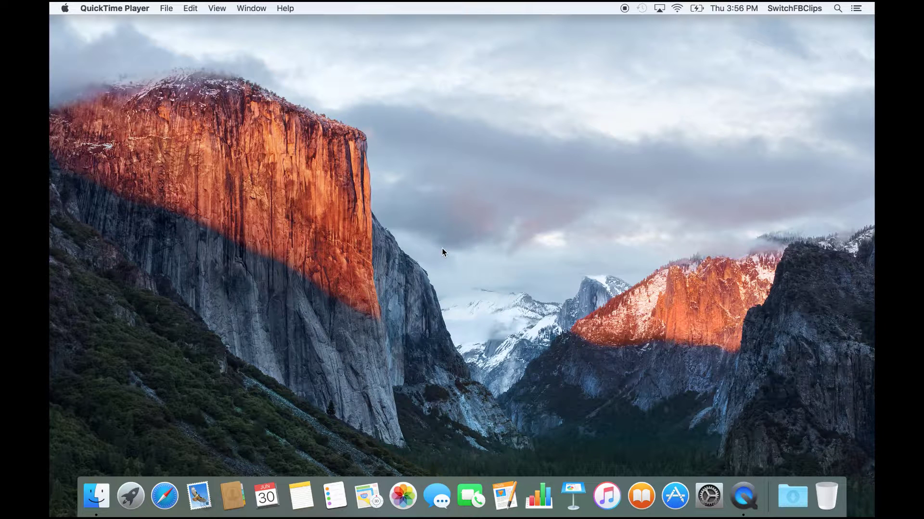
- Click the empty desktop to bring Finder to the front
click(518, 243)
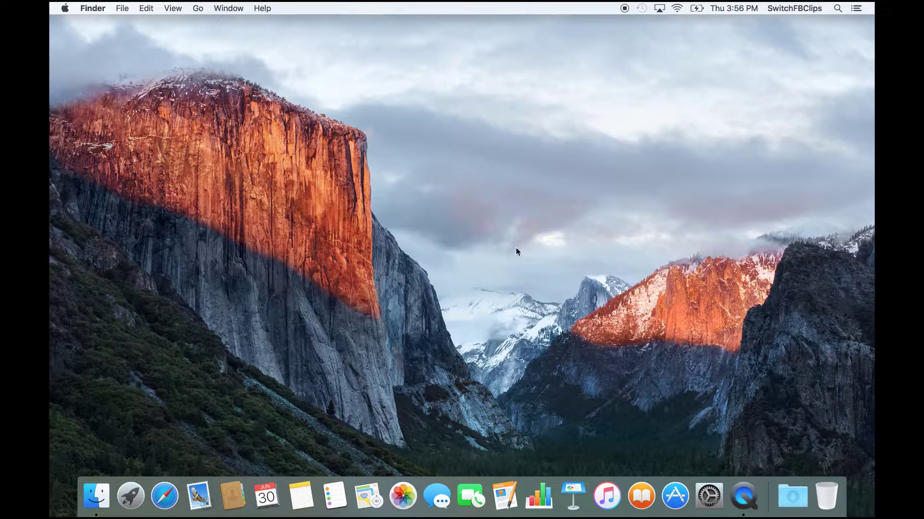
click(498, 262)
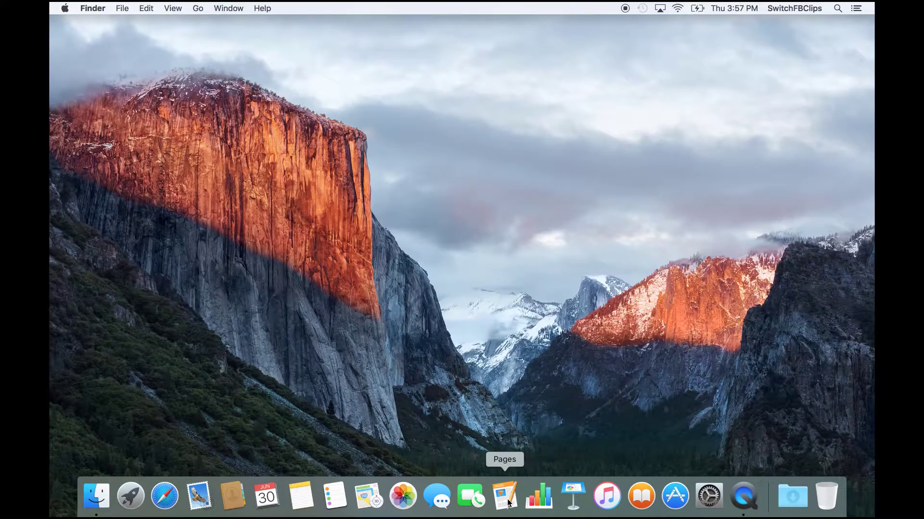
- Launch Pages from the Dock and go past the welcome screen to create a new document
click(505, 496)
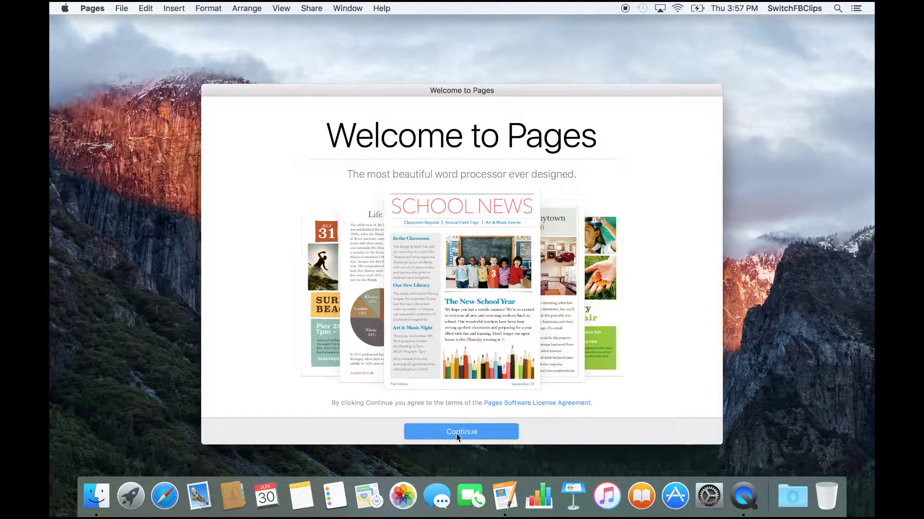
click(456, 434)
click(494, 435)
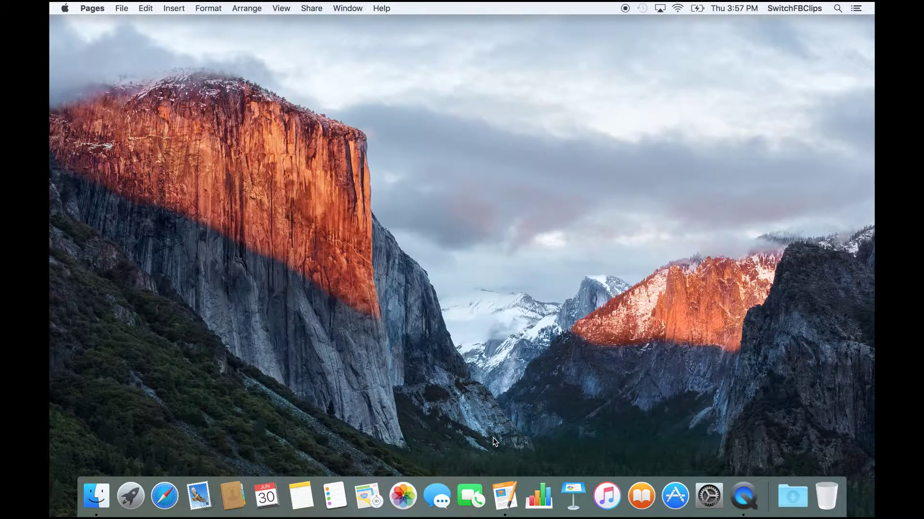
- Browse the report templates and select the Essay template
scroll(403, 314, down, 5)
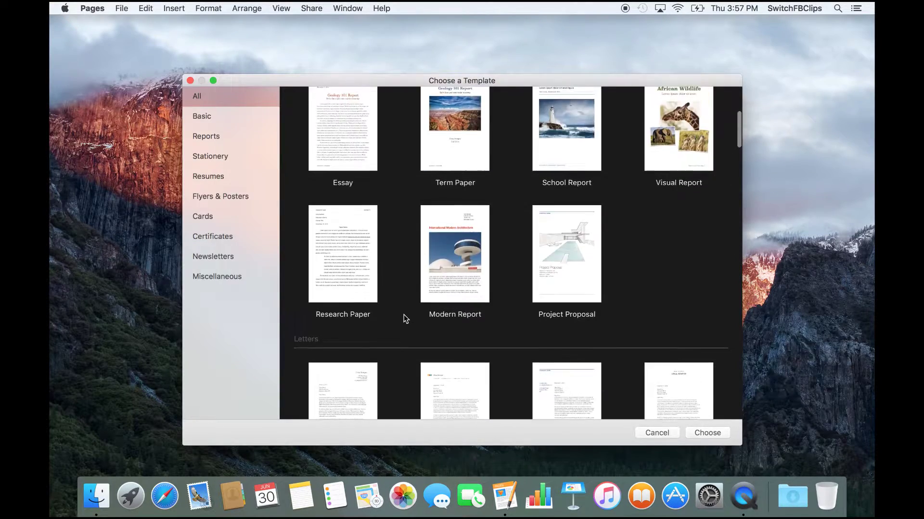
scroll(403, 314, down, 5)
scroll(403, 315, up, 10)
scroll(403, 315, down, 1)
scroll(403, 315, down, 3)
scroll(341, 233, up, 1)
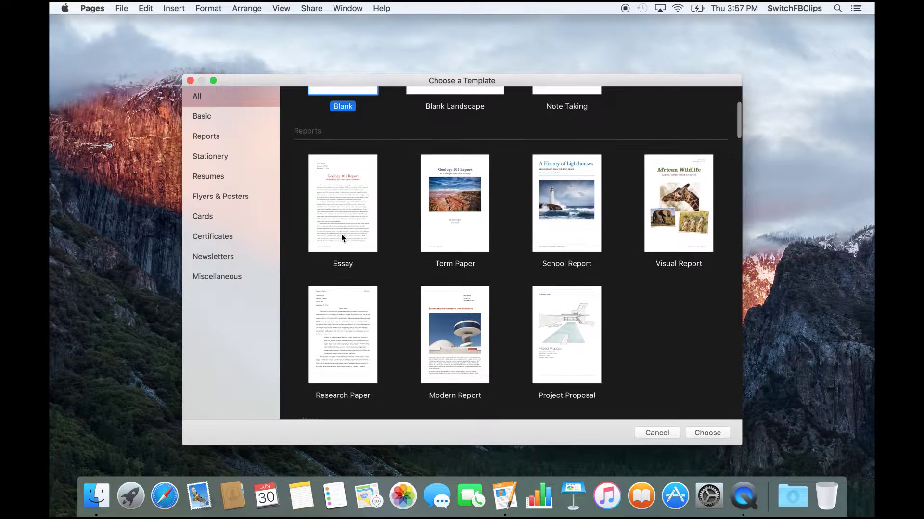
click(357, 187)
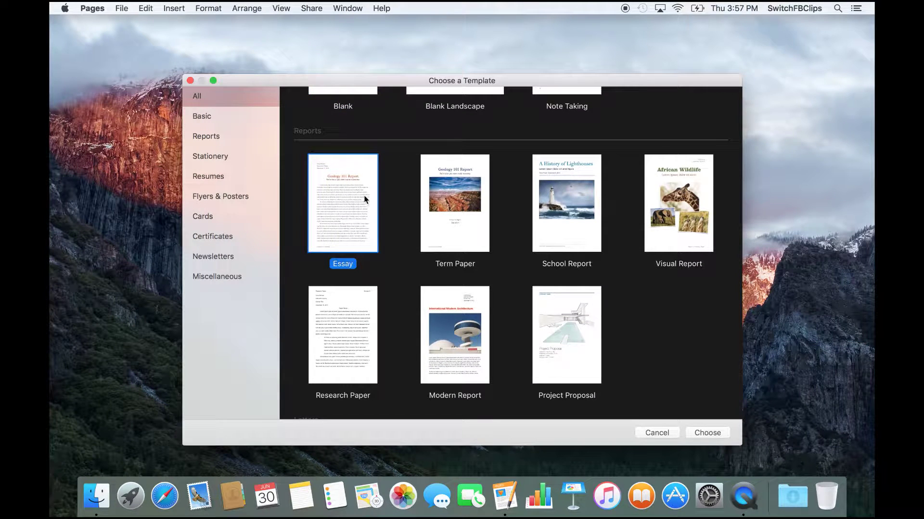
- Open a new document from the Essay template and nudge its window left
double_click(341, 202)
click(531, 29)
mouse_move(531, 28)
mouse_down()
mouse_move(503, 85)
mouse_move(495, 25)
mouse_move(526, 21)
mouse_up()
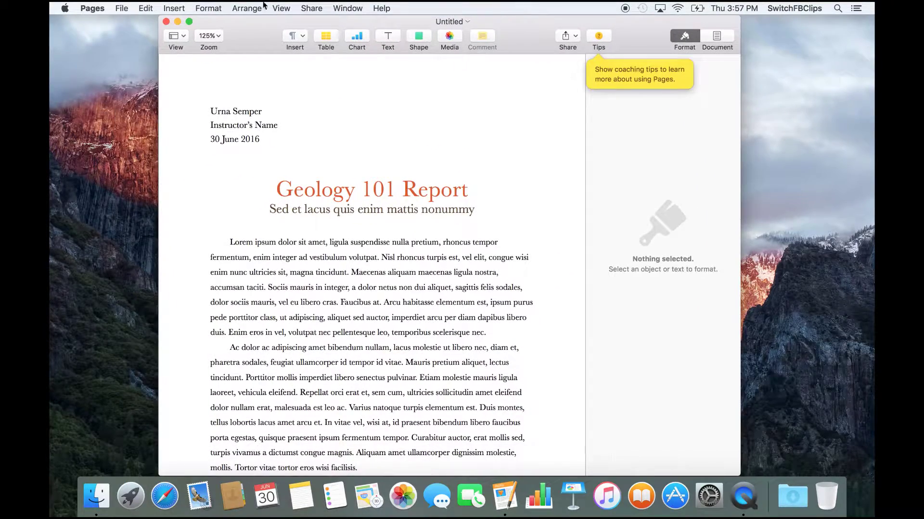
- Save the new essay to the Desktop as 'KantExample'
click(123, 8)
mouse_move(122, 120)
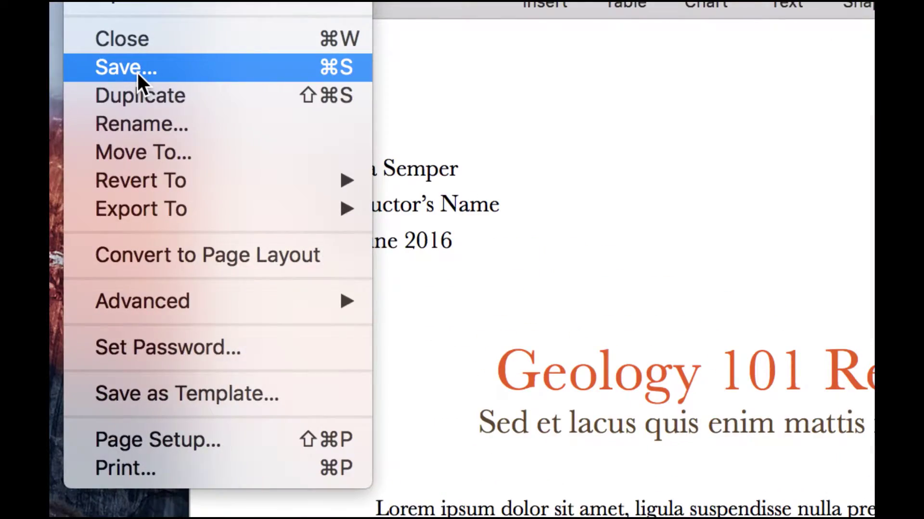
click(137, 74)
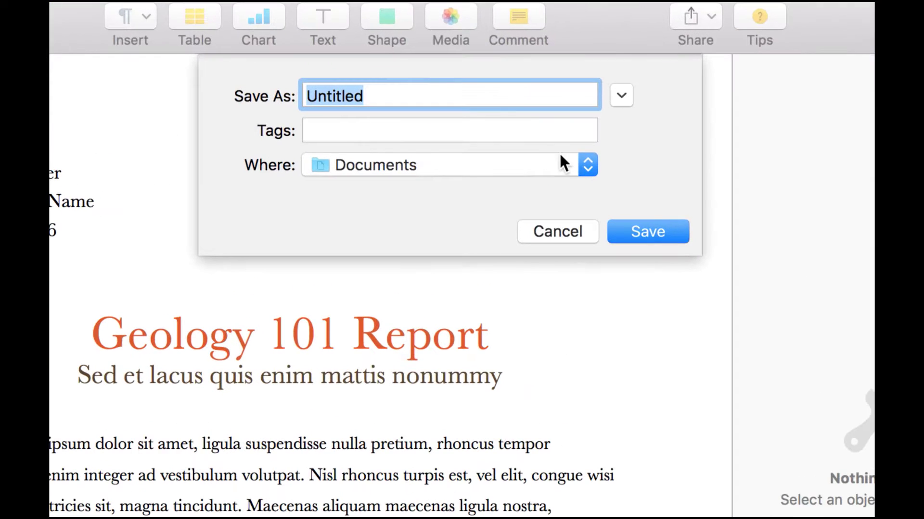
click(511, 106)
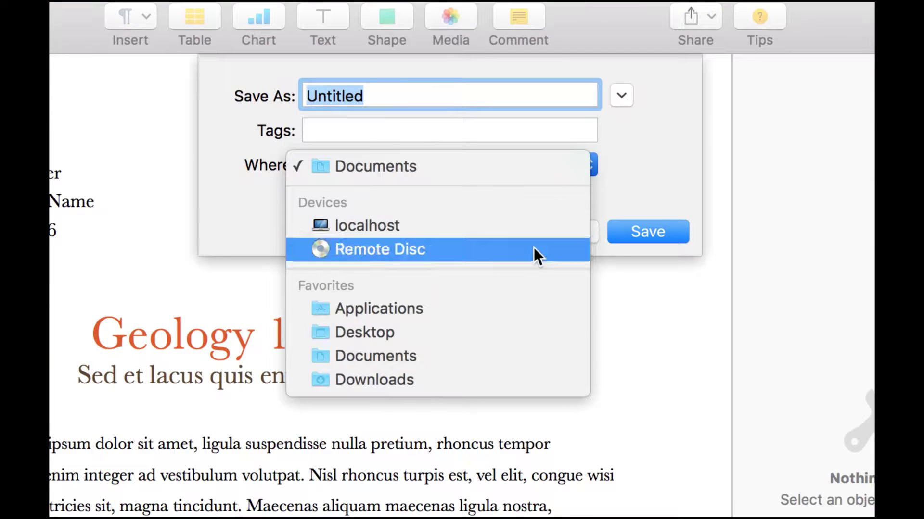
click(501, 333)
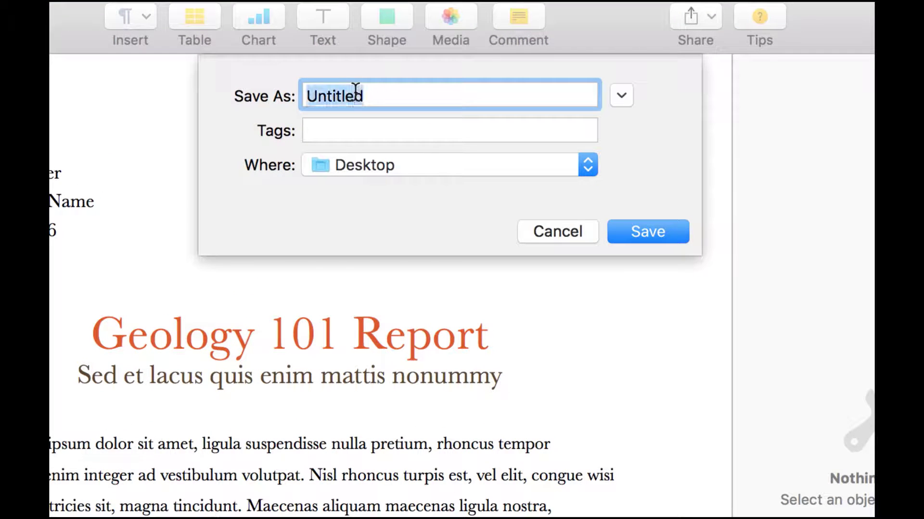
text(KantExampl)
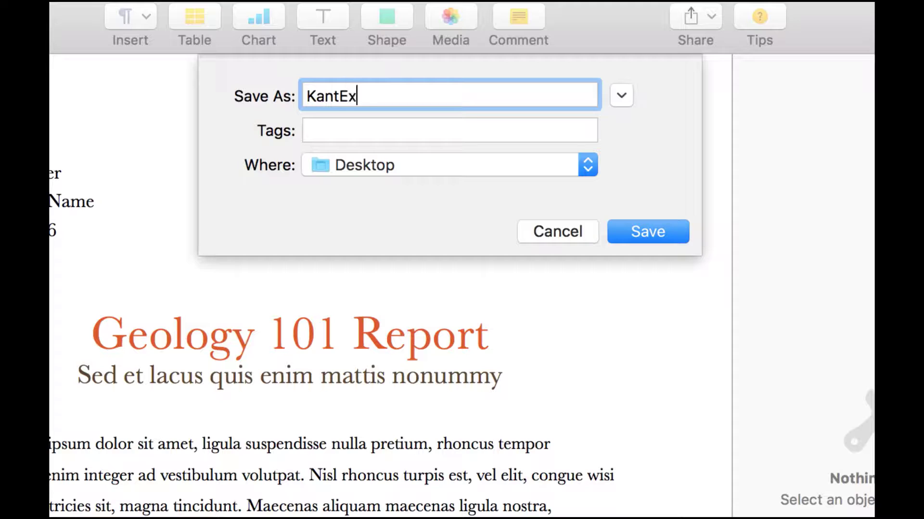
text(e)
click(643, 229)
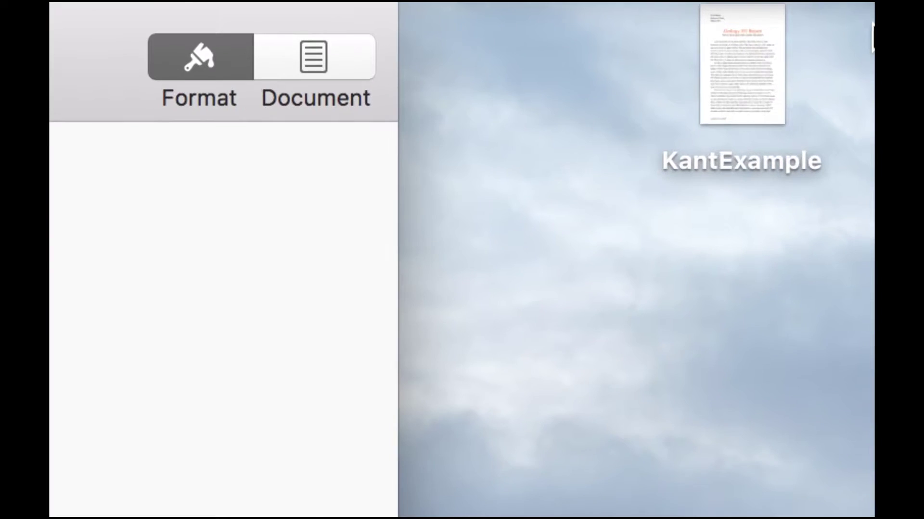
mouse_move(852, 41)
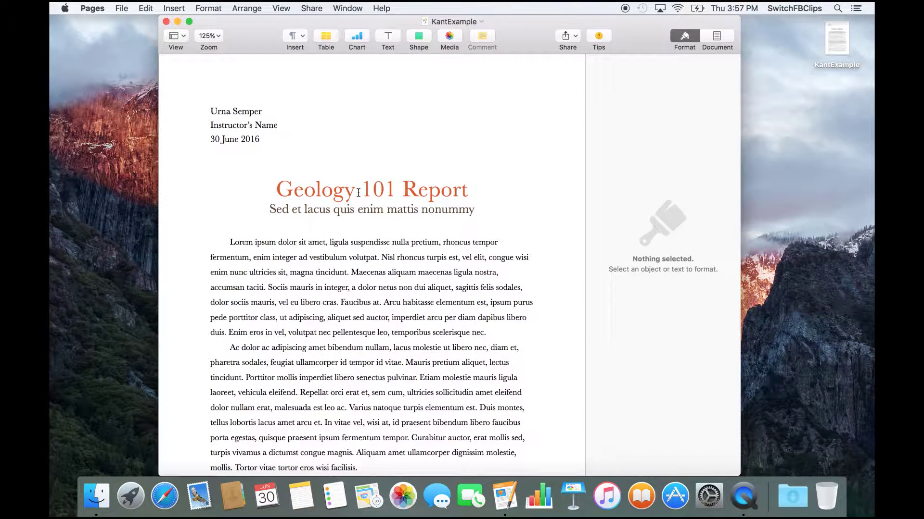
- Replace the 'Geology 101 Report' title with 'Switch Social Media' and save
triple_click(358, 192)
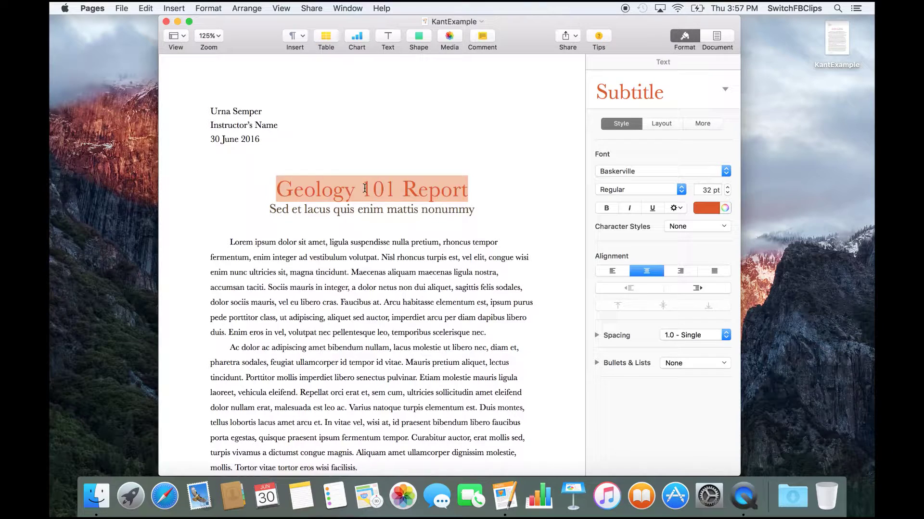
text(Switch Social Medai)
key(BackSpace)
key(BackSpace)
text(ia)
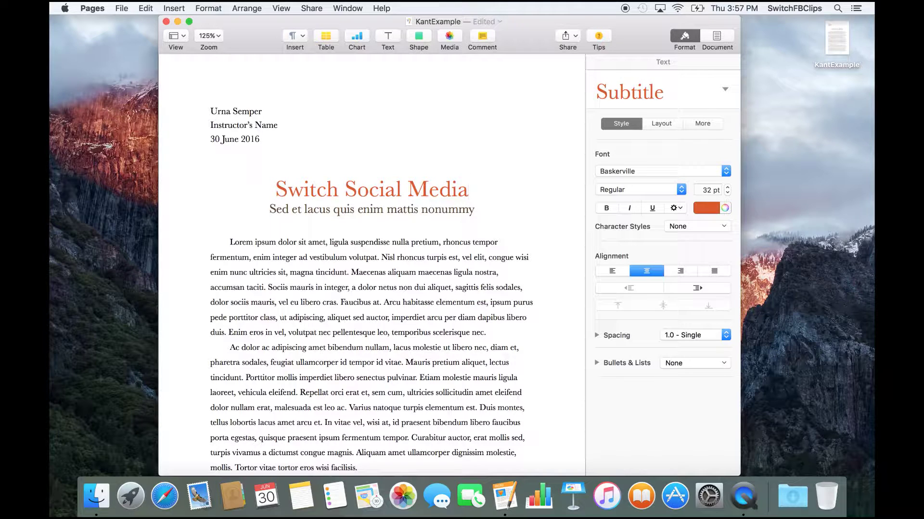
click(126, 7)
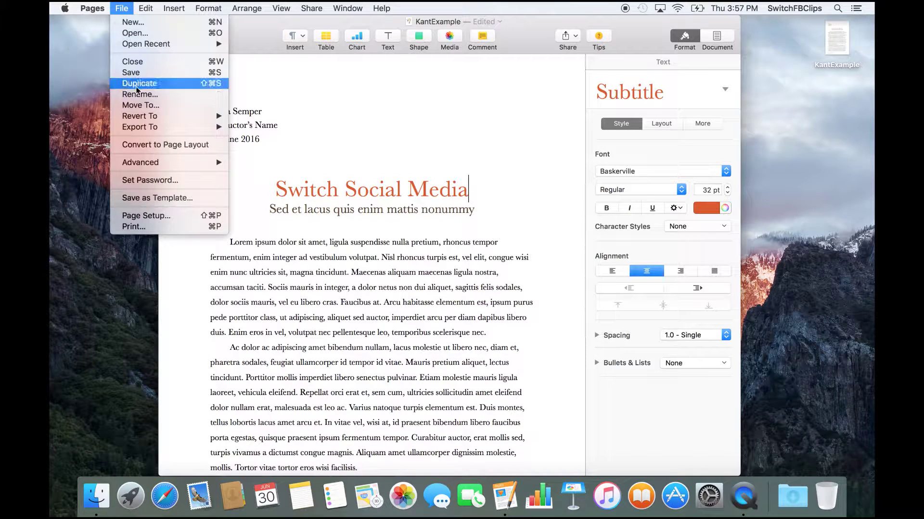
click(137, 72)
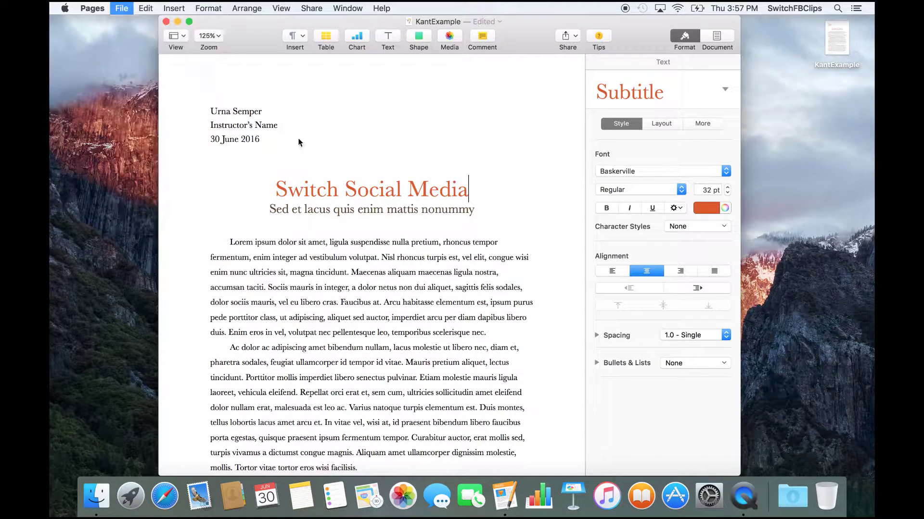
- Insert a circle left of the body text, stretch it into a tall ellipse, and save
click(418, 37)
click(449, 113)
drag(368, 227, 227, 430)
drag(235, 342, 242, 344)
click(123, 8)
click(124, 5)
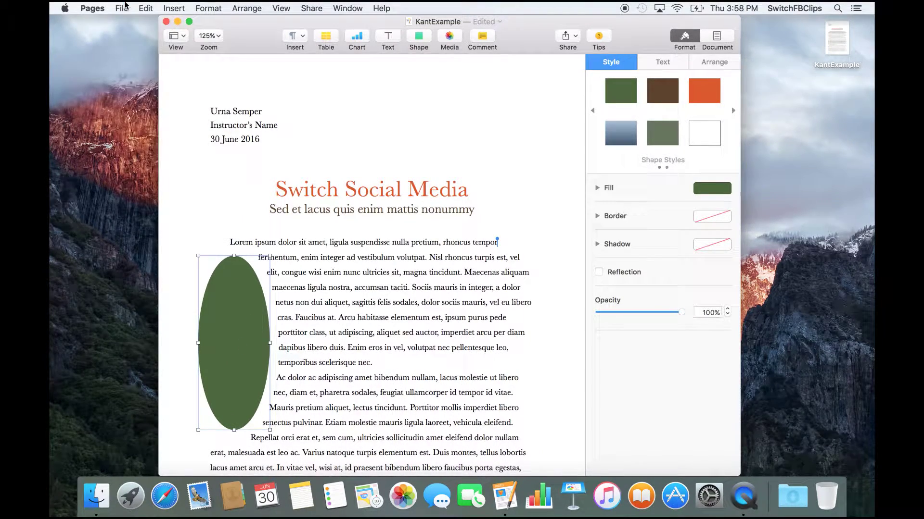
key(super+s)
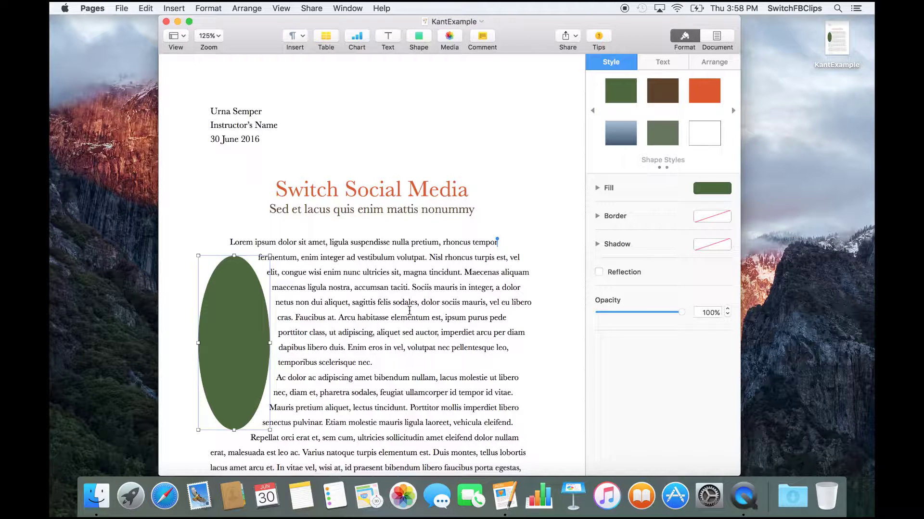
- Change the subtitle to 'Written by Kant' and save
triple_click(369, 209)
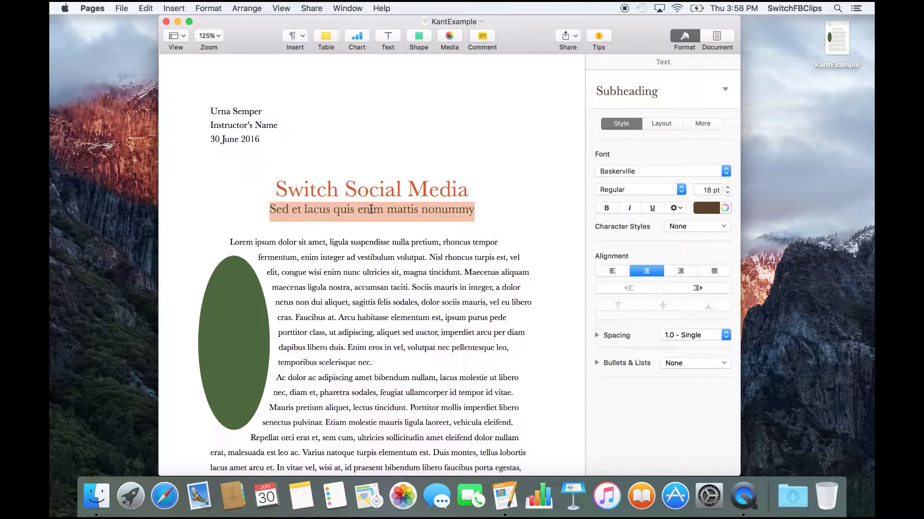
text(Written by Kant)
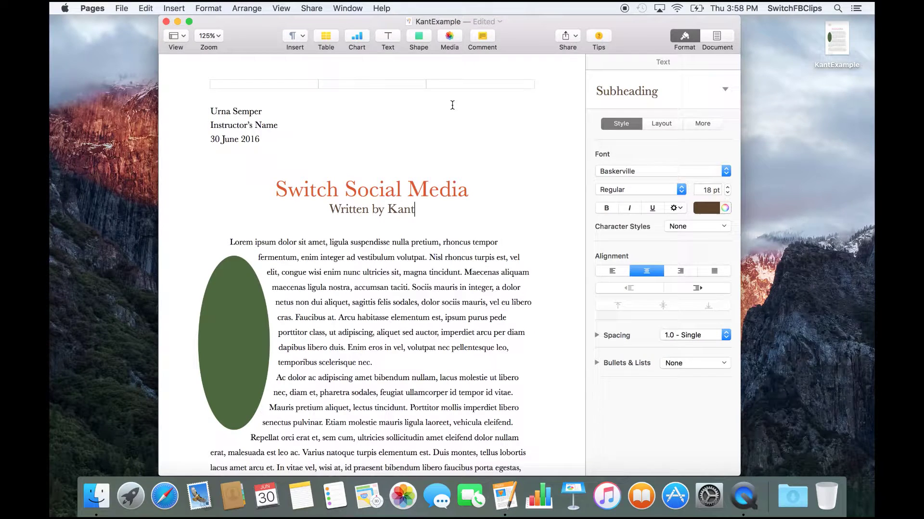
key(cmd+s)
click(372, 145)
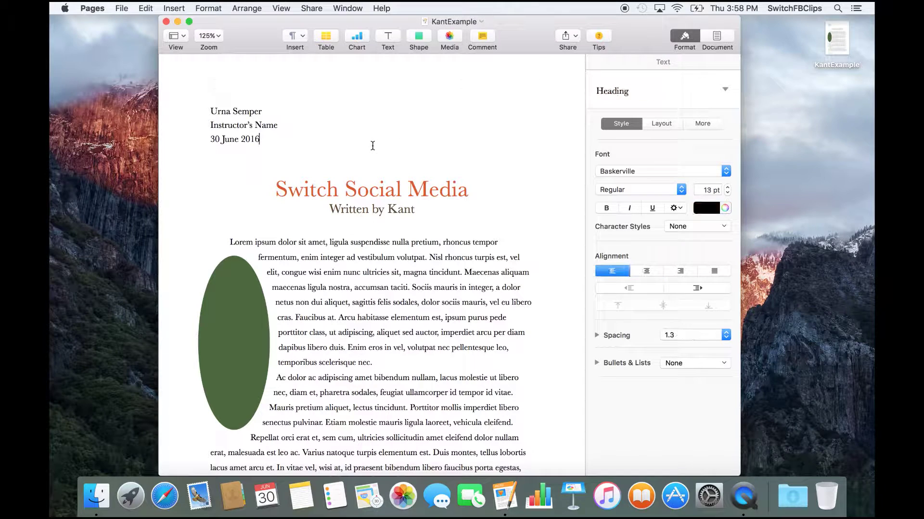
- Drop a baby photo from the Media browser into the green ellipse
click(451, 43)
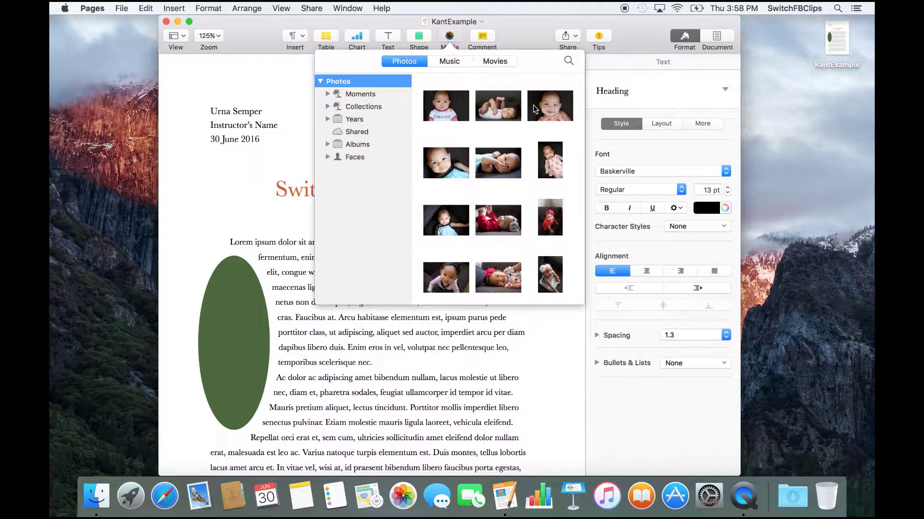
drag(550, 110, 242, 352)
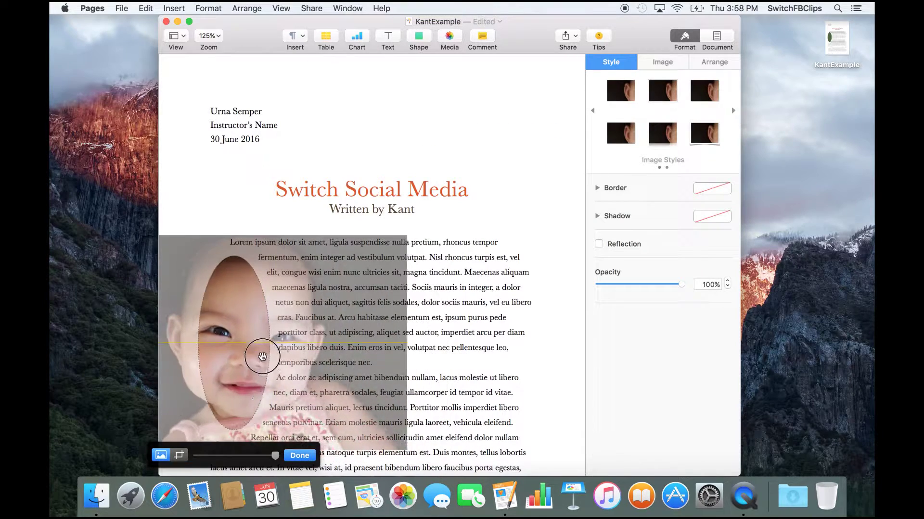
click(300, 457)
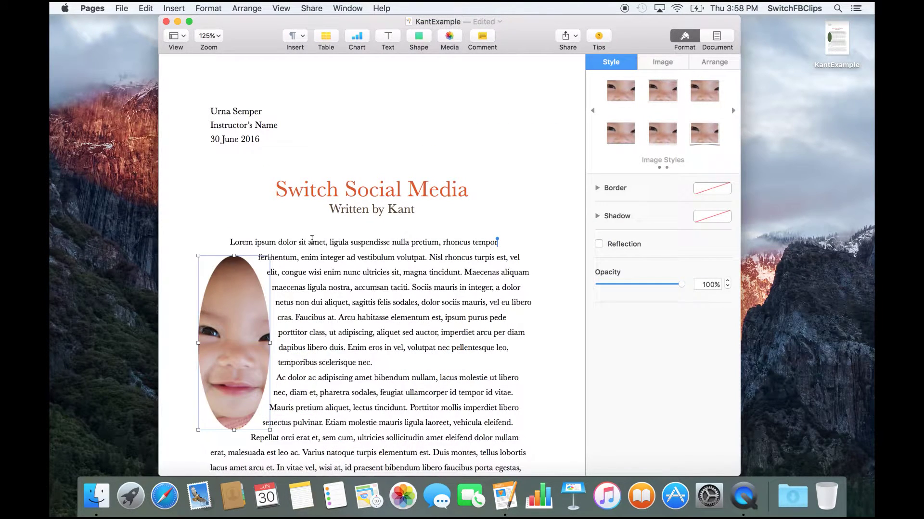
- Insert a right triangle, make it taller, and position it lower beside the text
click(419, 36)
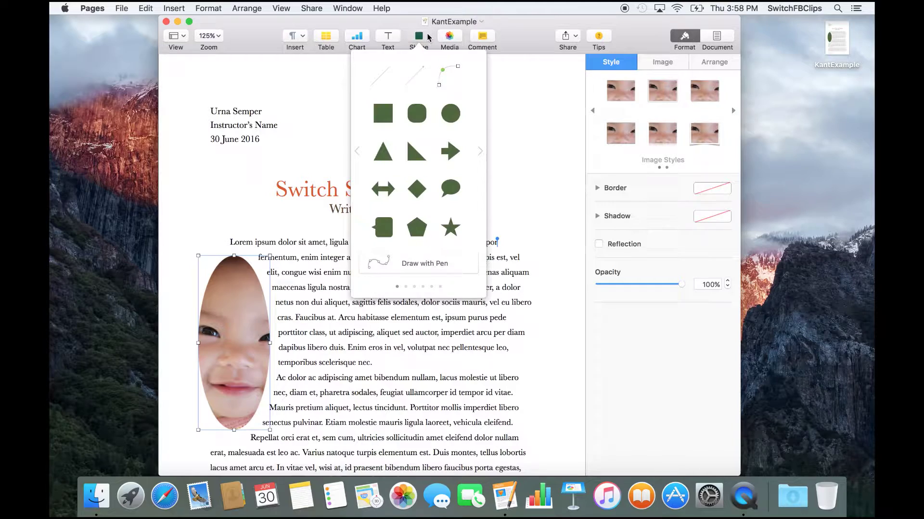
click(416, 155)
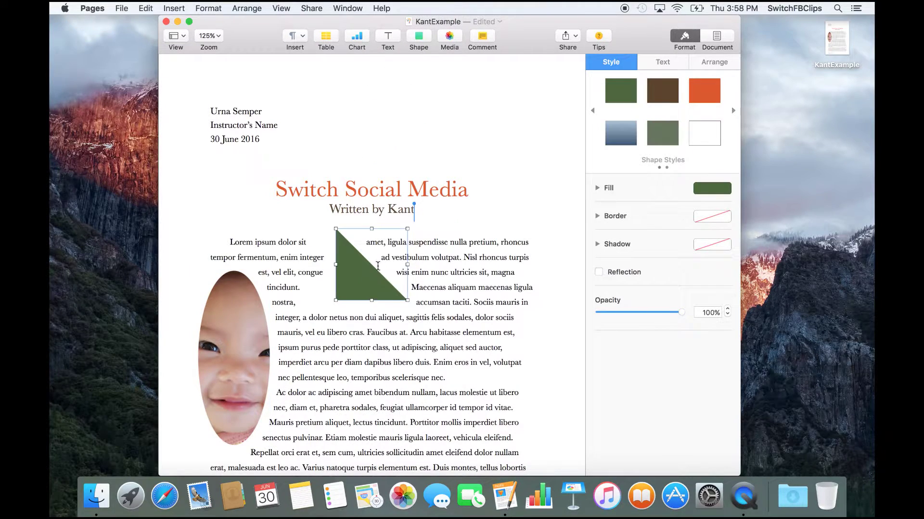
drag(373, 279, 491, 408)
drag(503, 356, 504, 304)
drag(481, 377, 477, 402)
- Fill the triangle with the red-outfit baby photo, undoing a misplaced pink-dress photo first
click(448, 43)
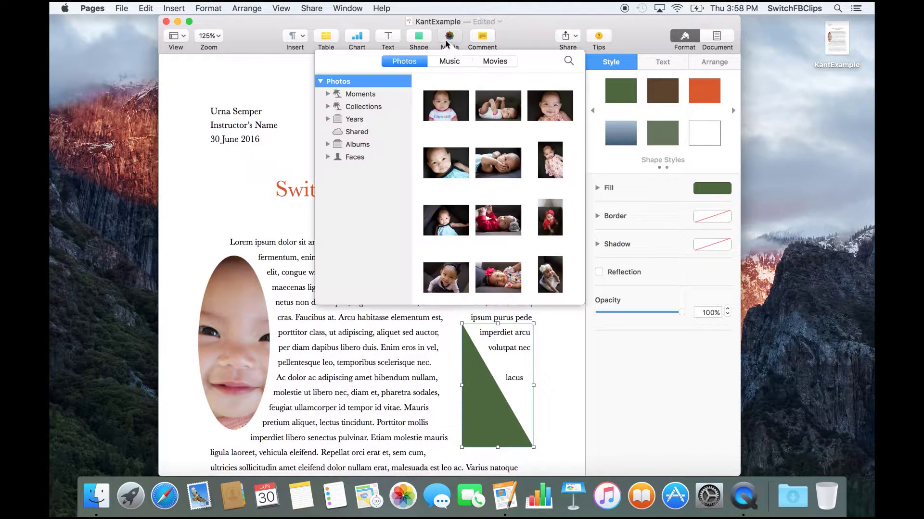
click(550, 164)
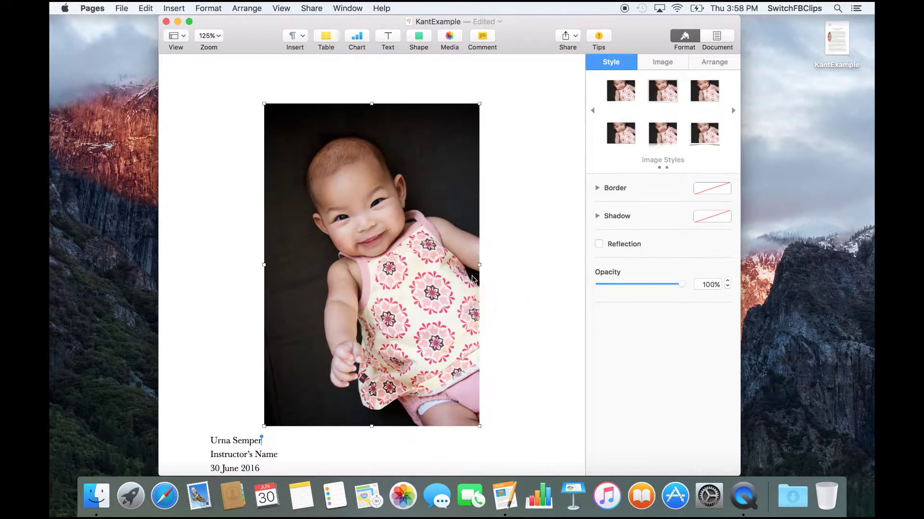
drag(426, 290, 403, 421)
key(super+z)
key(super+z)
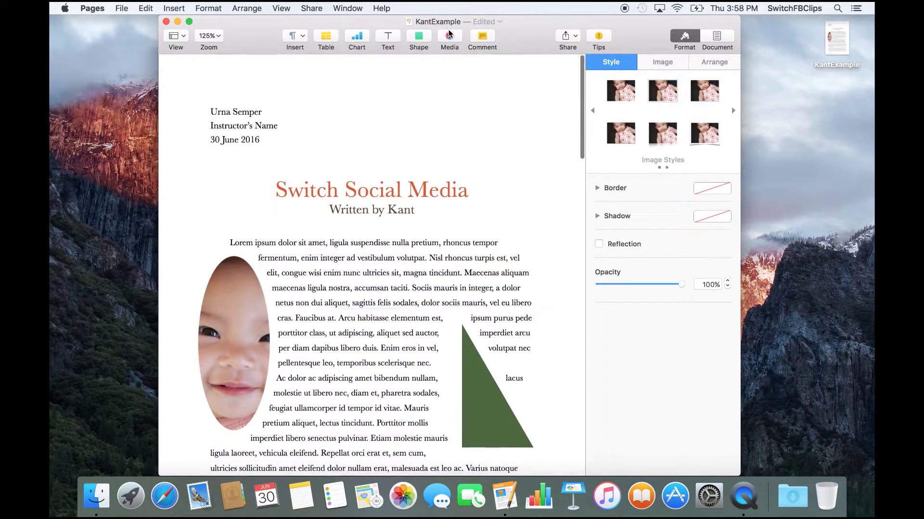
click(449, 37)
drag(549, 217, 487, 410)
click(562, 461)
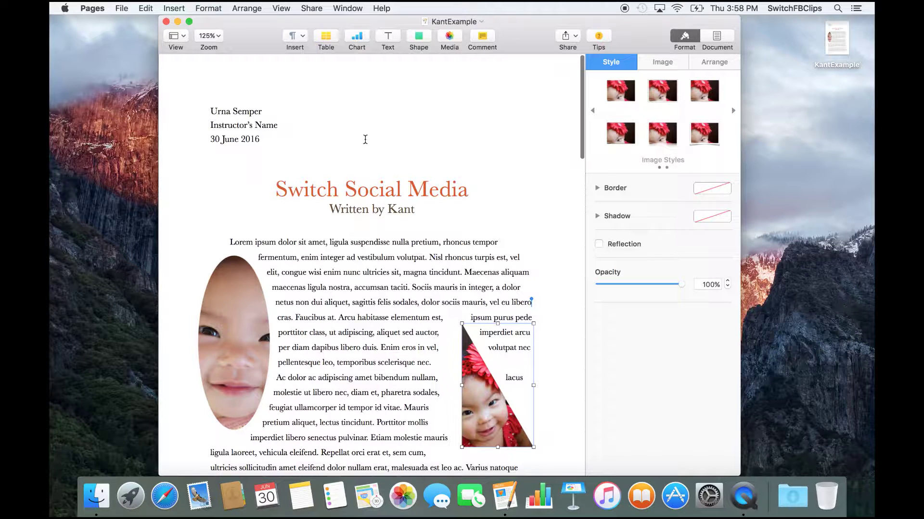
- Remove the baby photos from the page
click(240, 321)
key(super+shift+m)
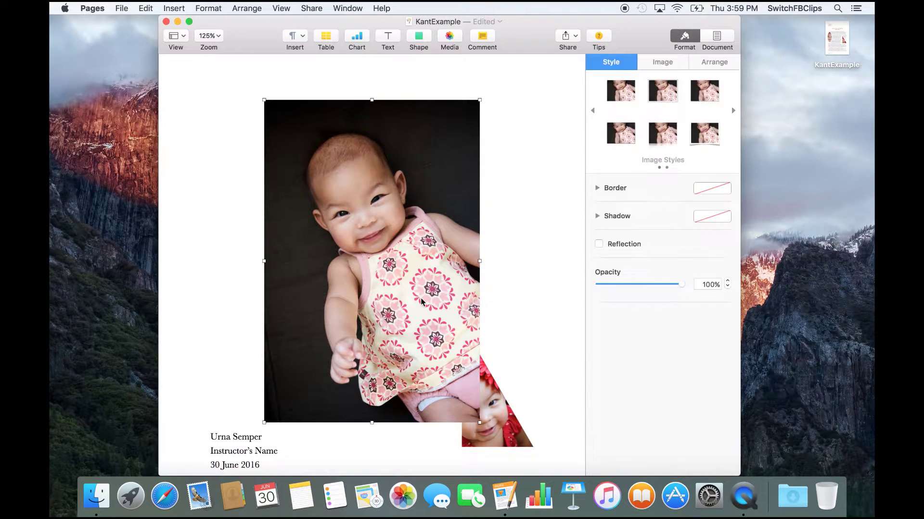
key(super+z)
key(super+z)
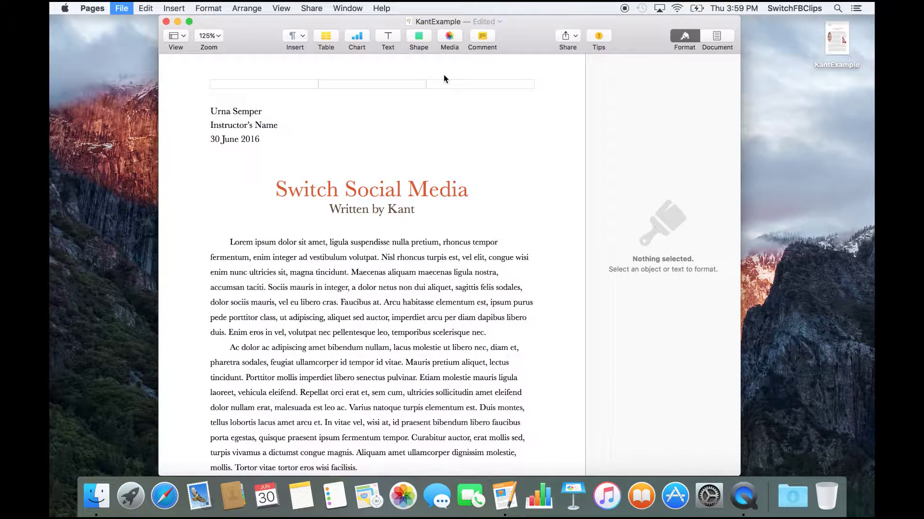
- Delete the word 'Social', save, then delete the title, subtitle and all body text
double_click(353, 190)
key(BackSpace)
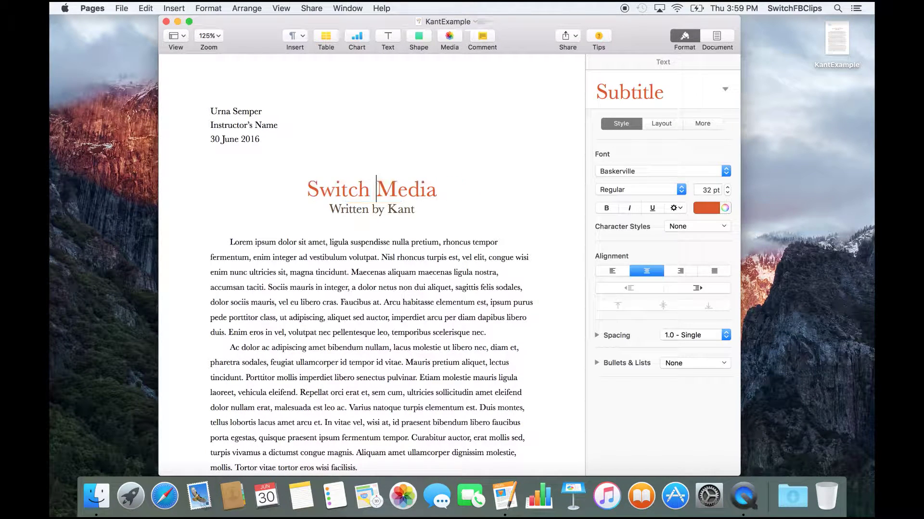
key(super+s)
drag(306, 189, 417, 232)
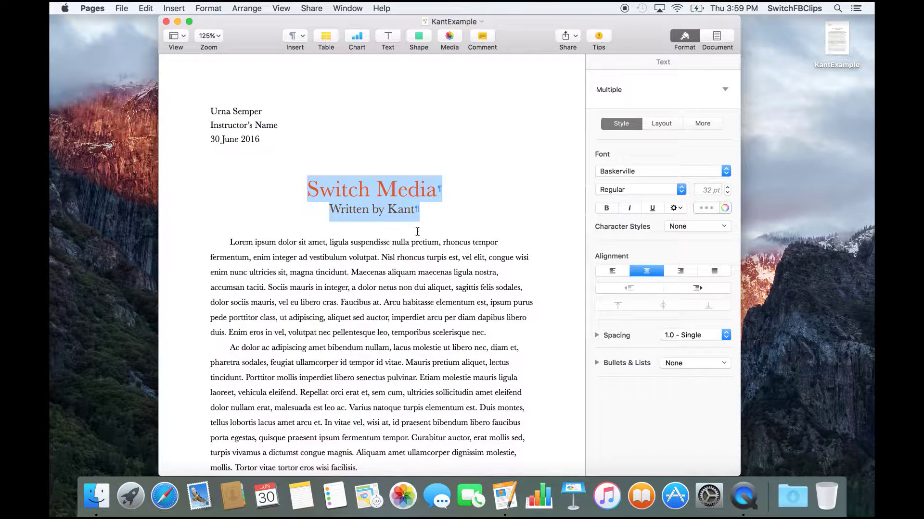
key(BackSpace)
drag(222, 193, 452, 471)
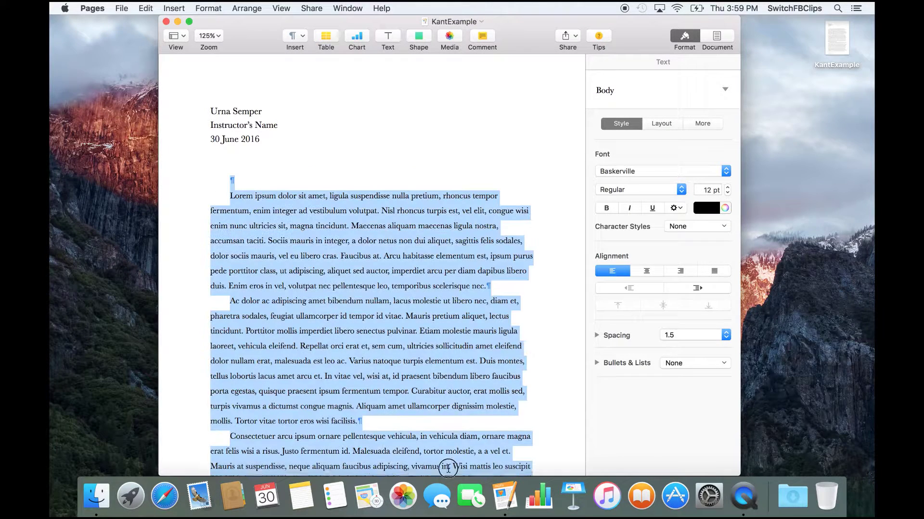
key(BackSpace)
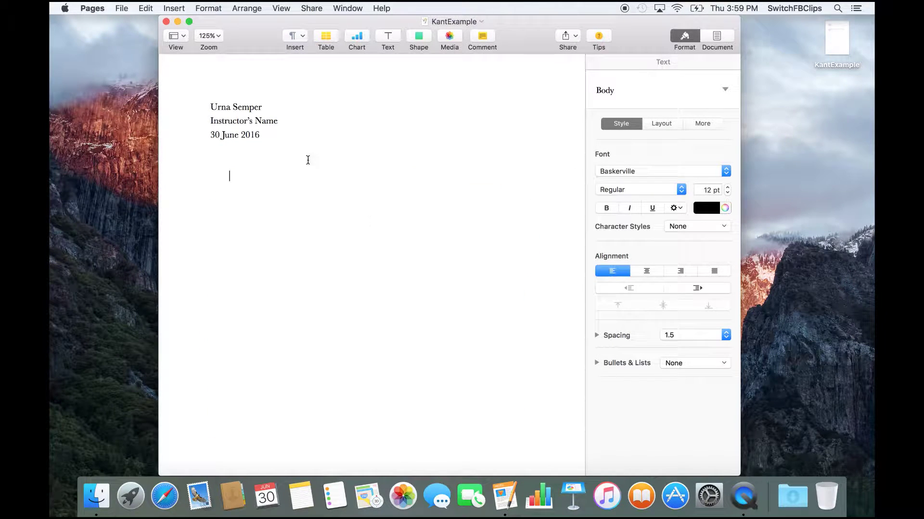
- Close the KantExample document and quit Pages
click(166, 22)
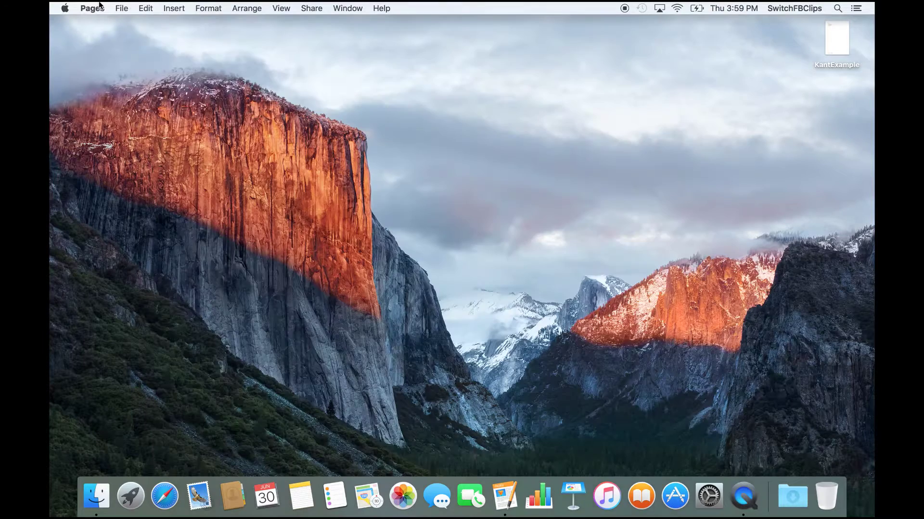
click(96, 6)
click(100, 133)
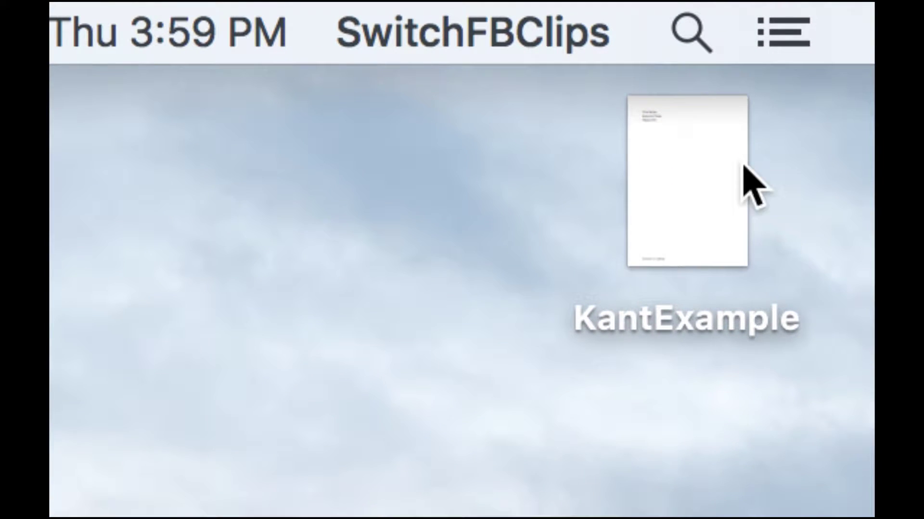
- Reopen KantExample from its Desktop icon and move the window slightly right
click(701, 212)
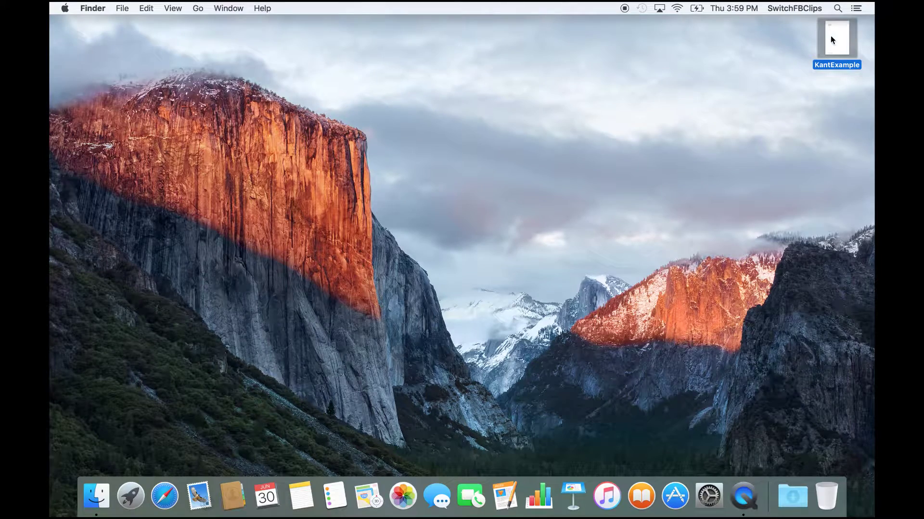
double_click(831, 36)
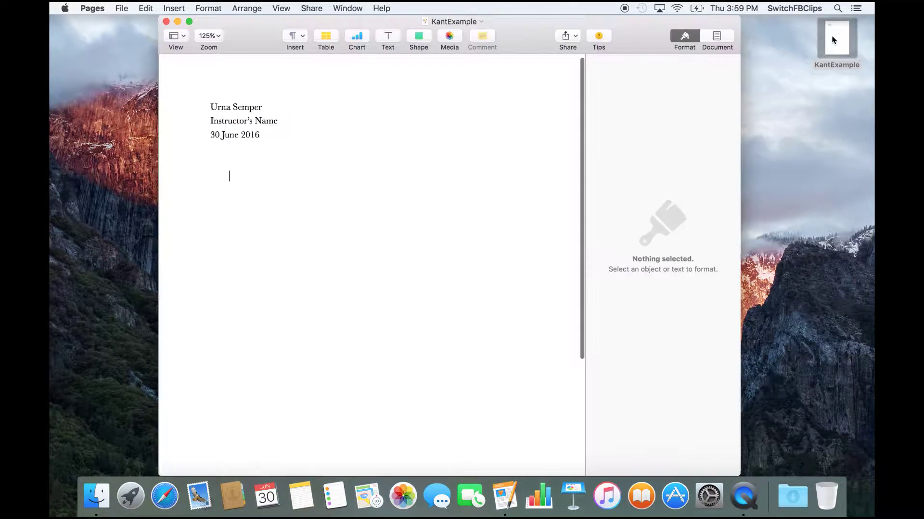
drag(508, 47, 534, 19)
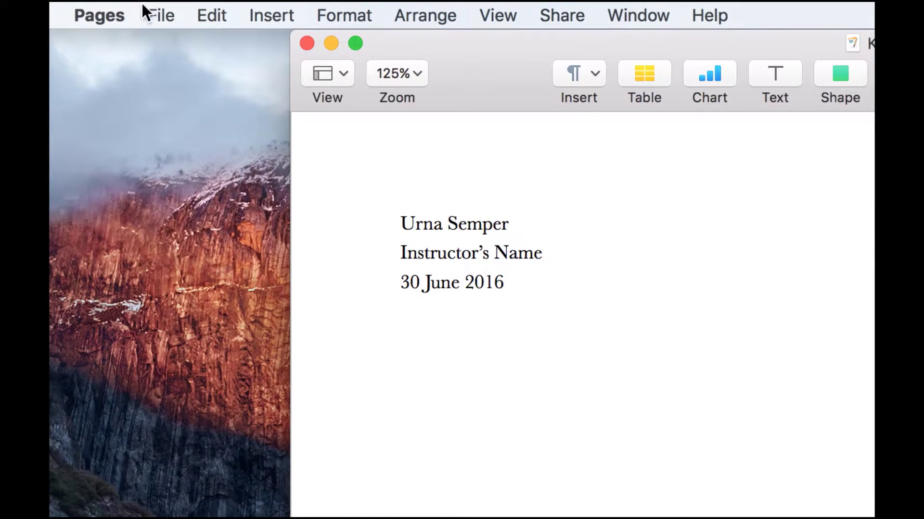
- Open File > Revert To > Browse All Versions to compare with the 3:59 PM version
click(122, 5)
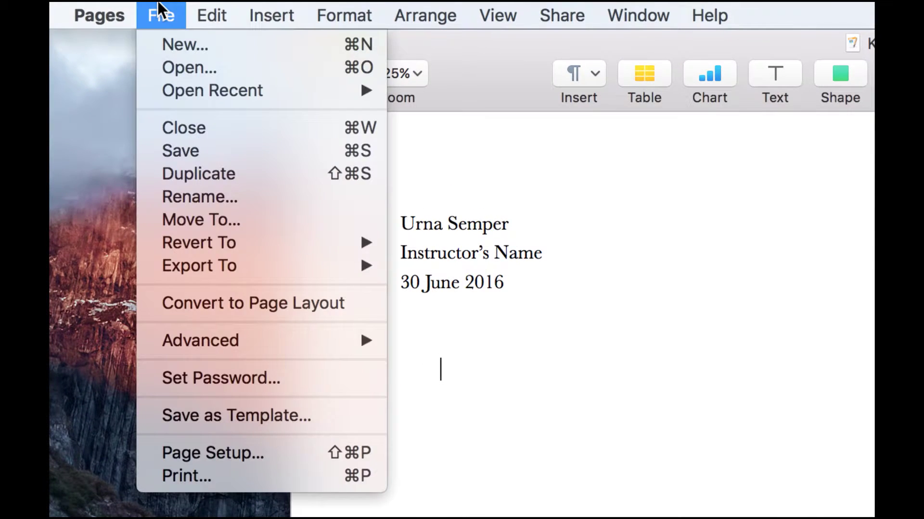
mouse_move(195, 243)
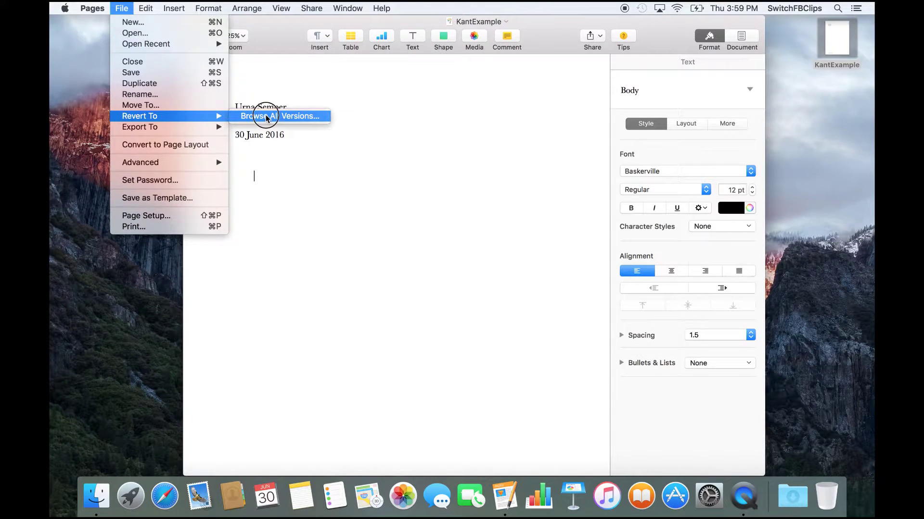
click(266, 117)
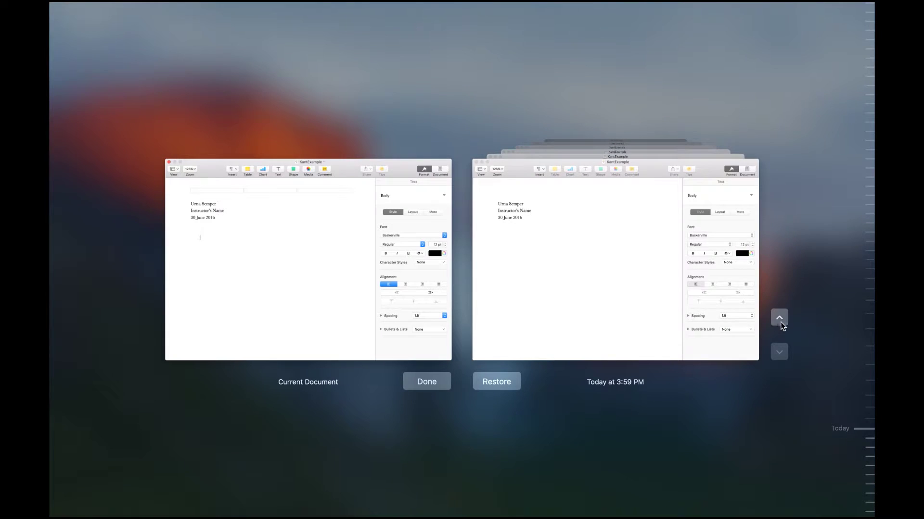
- Step back and forth through the saved versions on the timeline to reach 3:58 PM
click(780, 317)
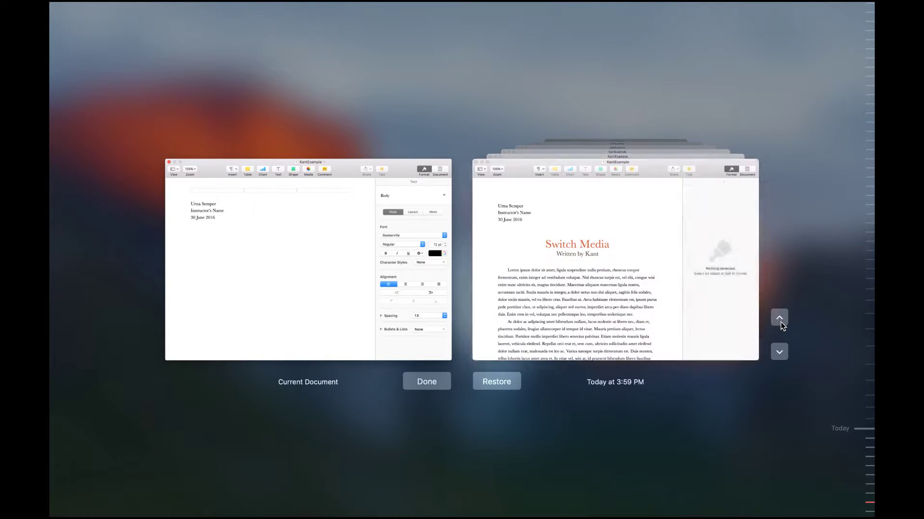
click(780, 316)
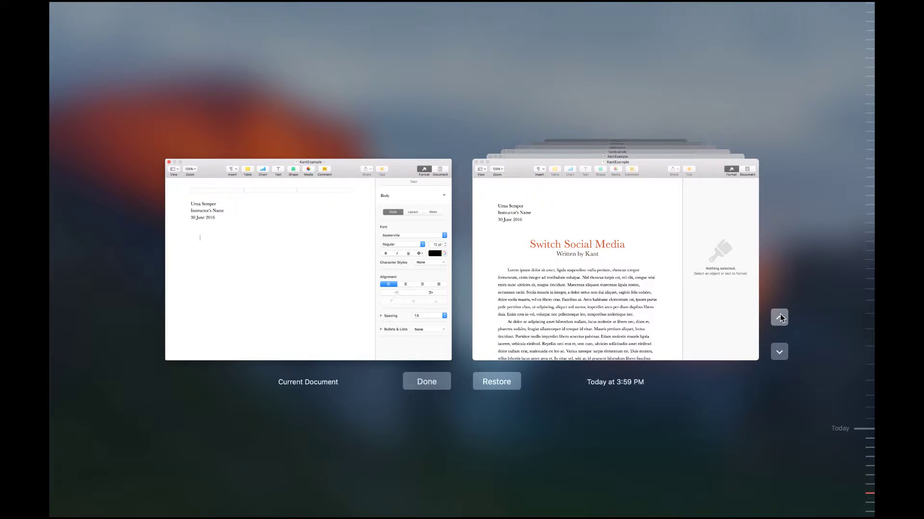
click(780, 317)
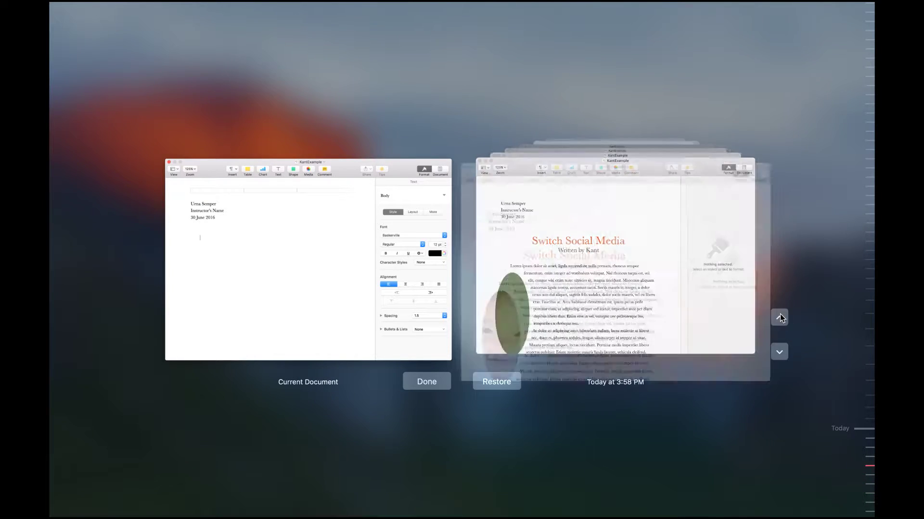
click(780, 318)
click(780, 352)
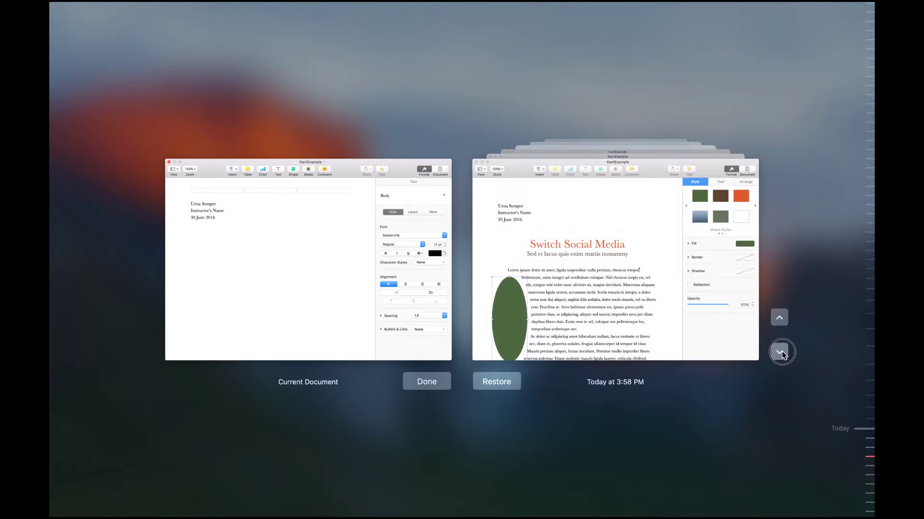
click(780, 352)
click(779, 352)
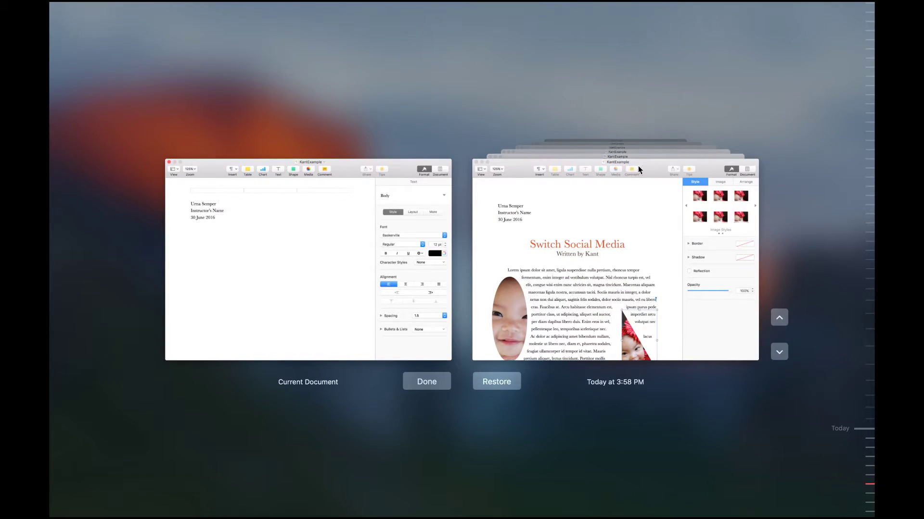
- Open the 3:58 PM version with the photos, check it, and restore it
click(638, 166)
scroll(474, 361, down, 10)
scroll(475, 361, up, 10)
scroll(474, 361, down, 20)
scroll(449, 351, up, 20)
scroll(449, 351, down, 3)
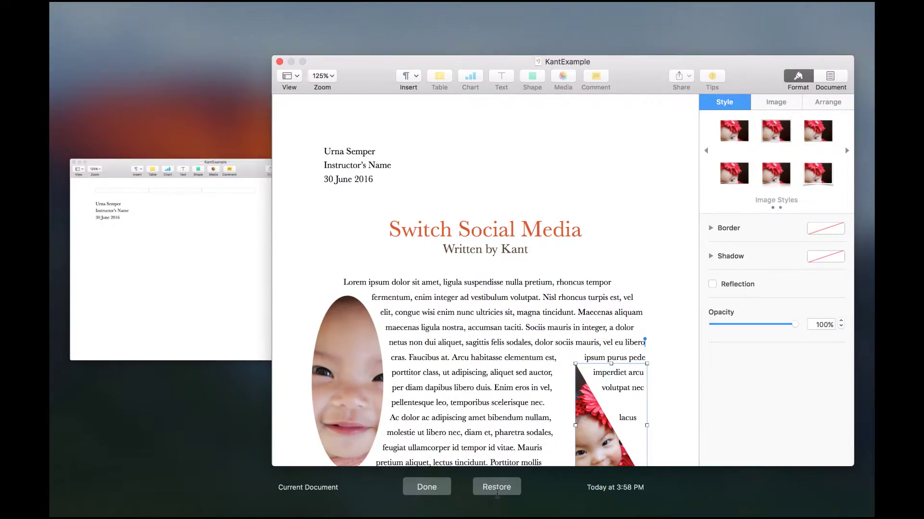
click(498, 490)
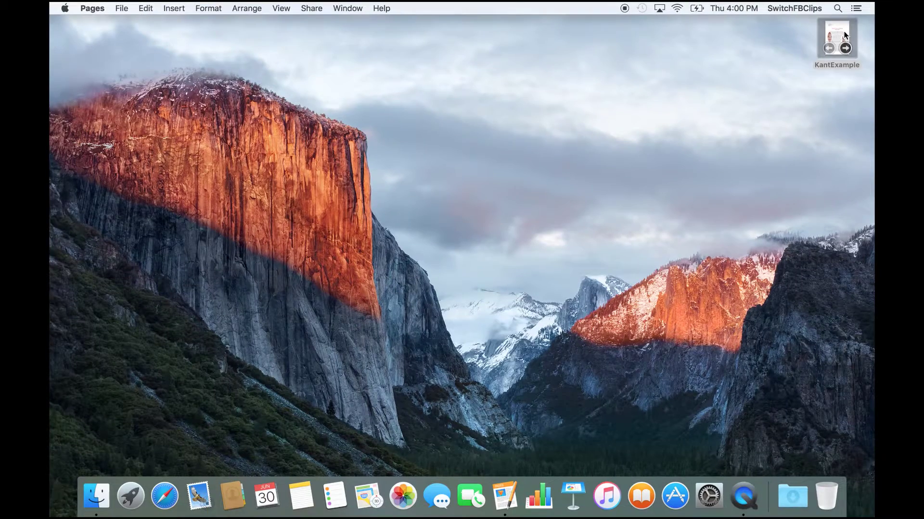
- Reopen KantExample and open File > Revert To > Browse All Versions
double_click(756, 92)
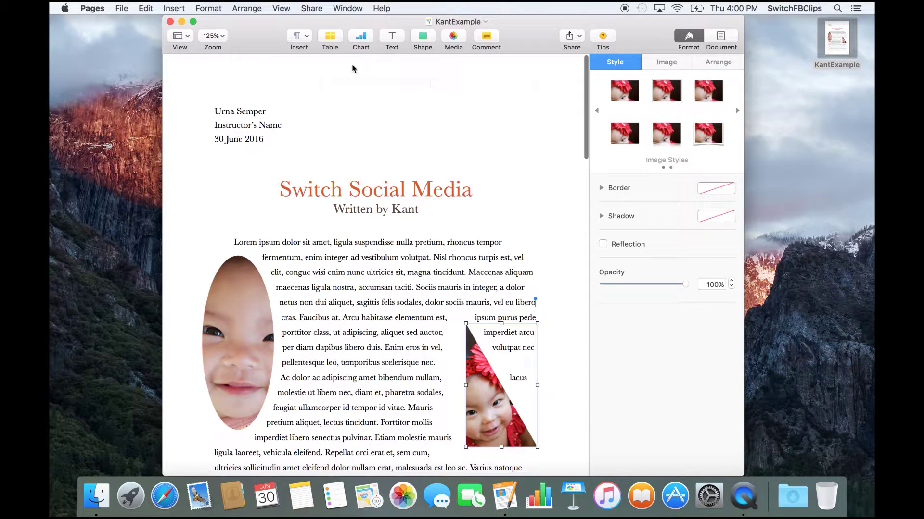
click(121, 8)
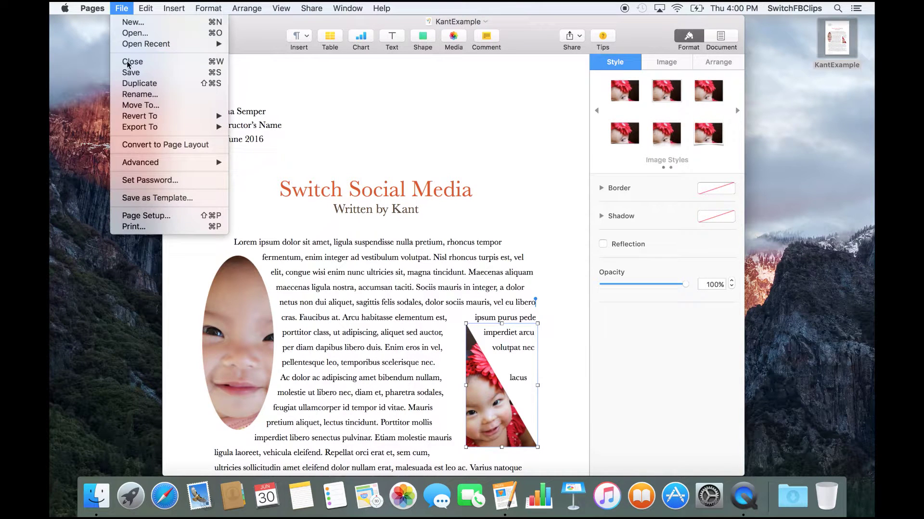
mouse_move(143, 116)
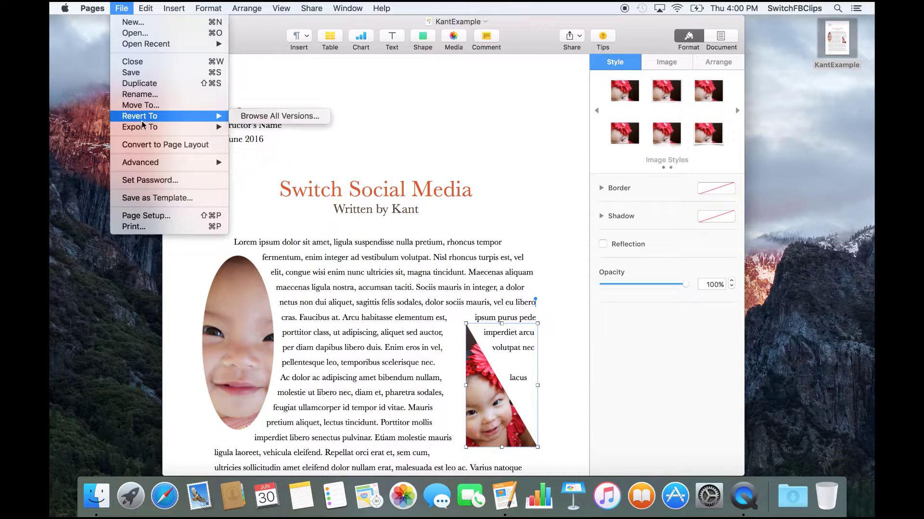
click(299, 120)
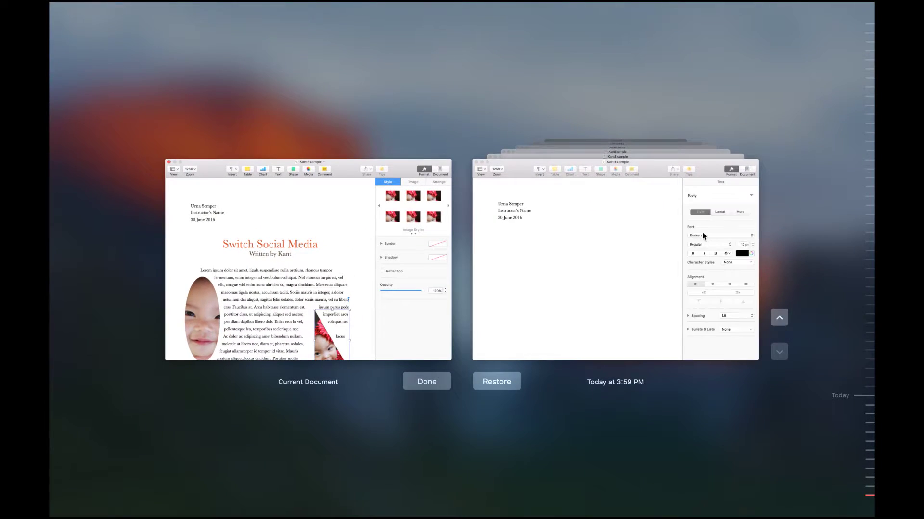
- Step back through the timeline to the text-only version titled 'Switch Media'
click(779, 318)
click(780, 317)
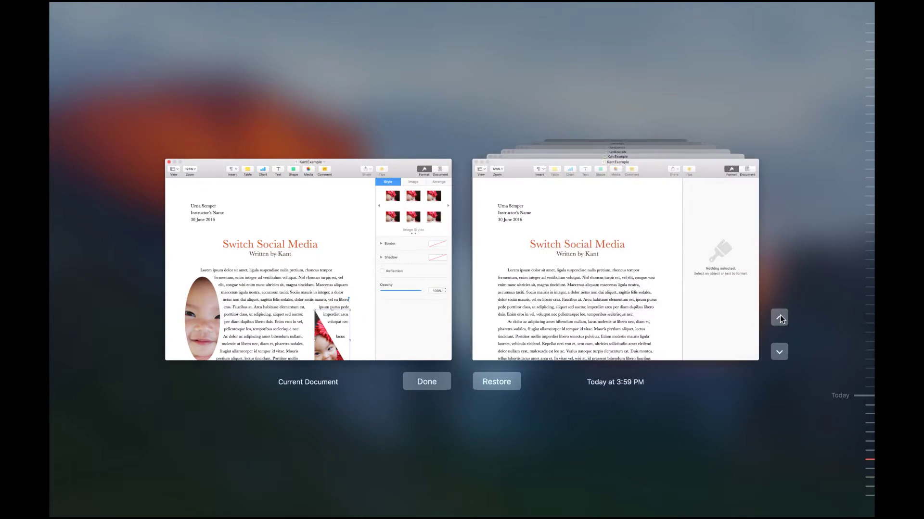
click(779, 352)
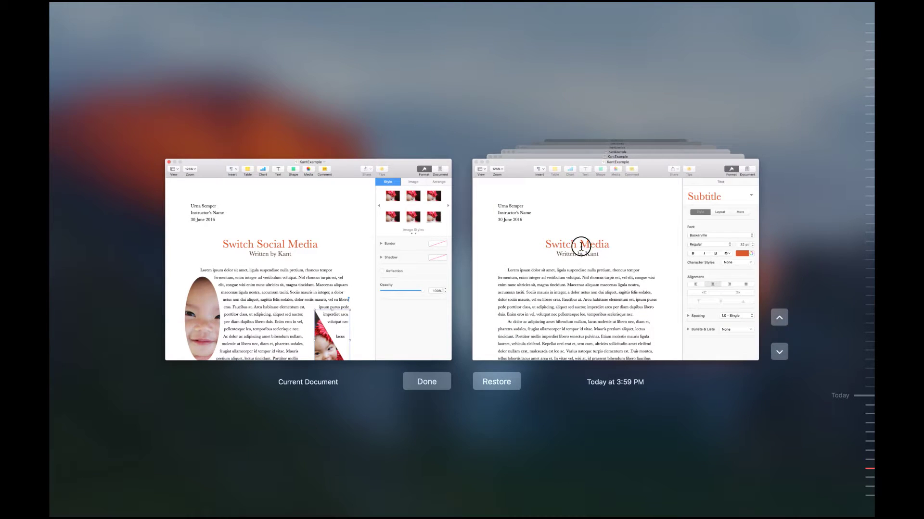
- Copy the title 'Switch Media' from the 3:59 PM version of the essay
click(616, 292)
drag(425, 234, 551, 229)
key(super+c)
right_click(502, 228)
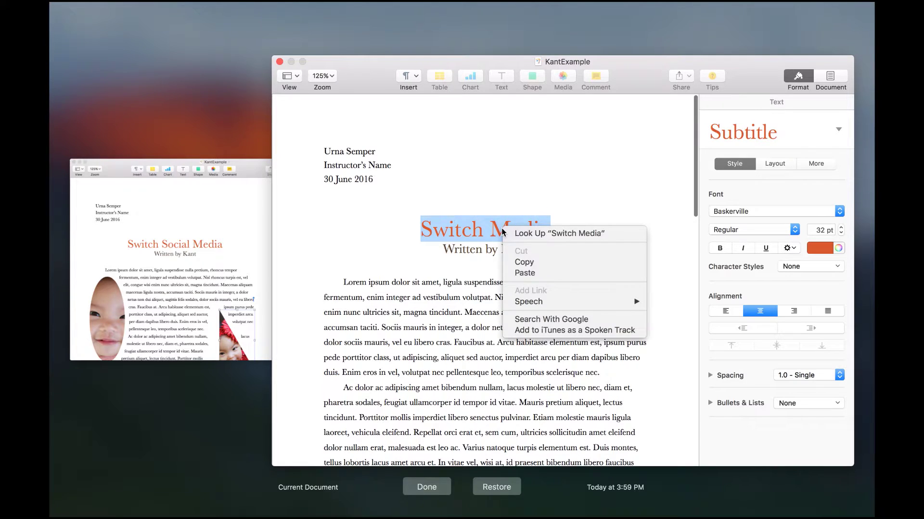
click(530, 262)
- Replace the current essay's title with the pasted 'Switch Media' and close the version browser
click(255, 240)
double_click(281, 223)
drag(198, 229, 385, 230)
right_click(350, 238)
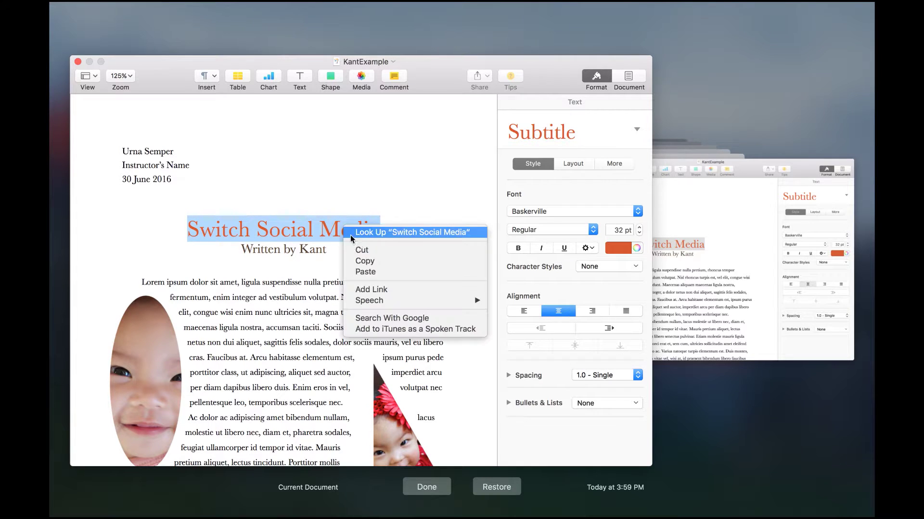
click(374, 272)
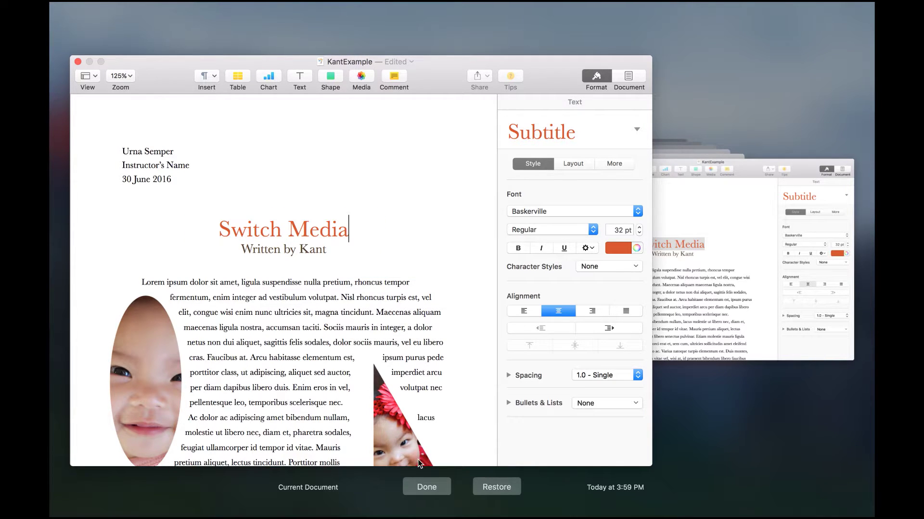
click(427, 486)
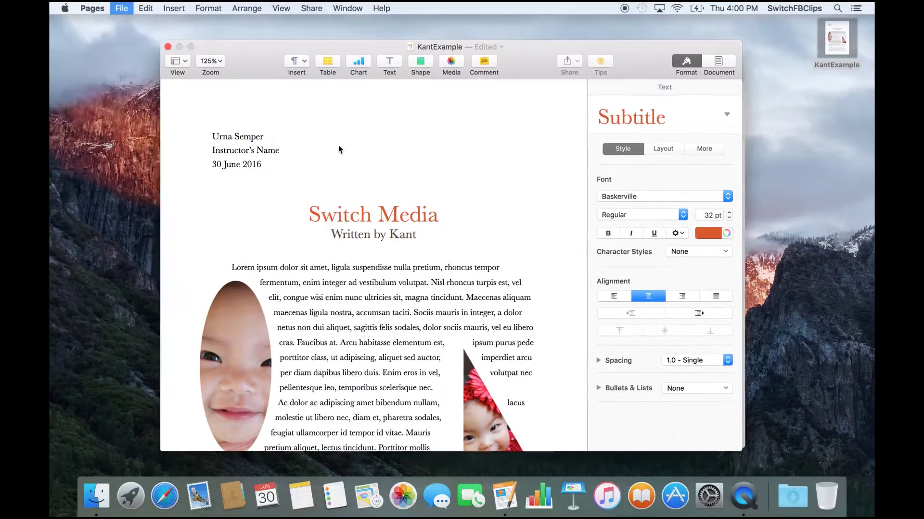
- Save the KantExample essay with its new 'Switch Media' title
click(126, 4)
click(126, 5)
click(126, 5)
click(126, 4)
- Look at the File > Revert To options, then dismiss the menu without choosing anything
click(126, 5)
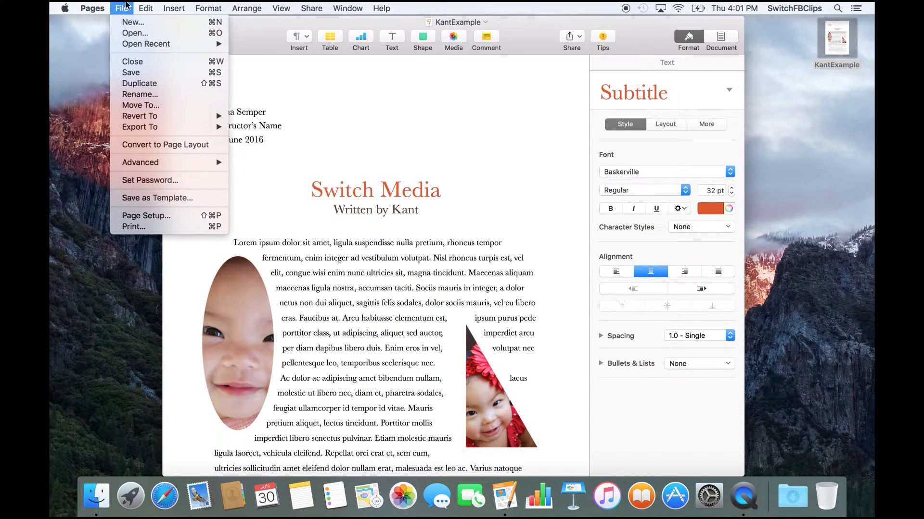
mouse_move(207, 118)
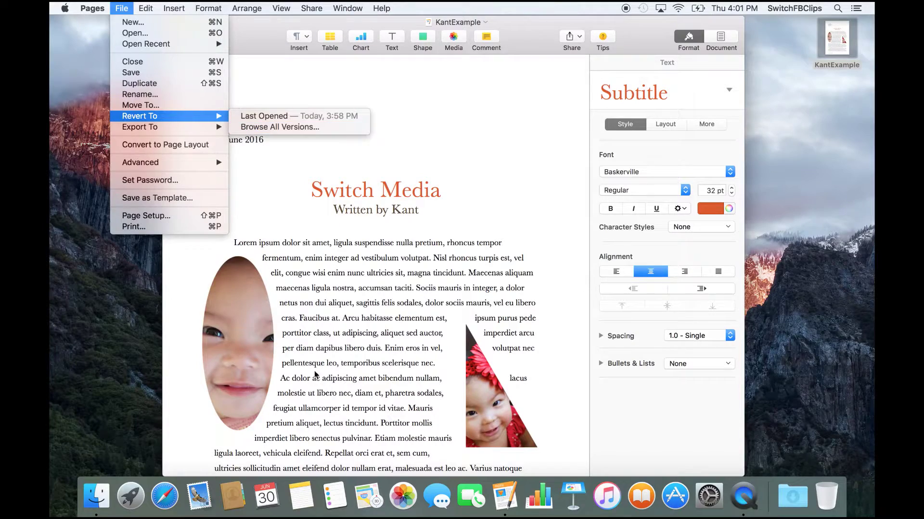
key(Escape)
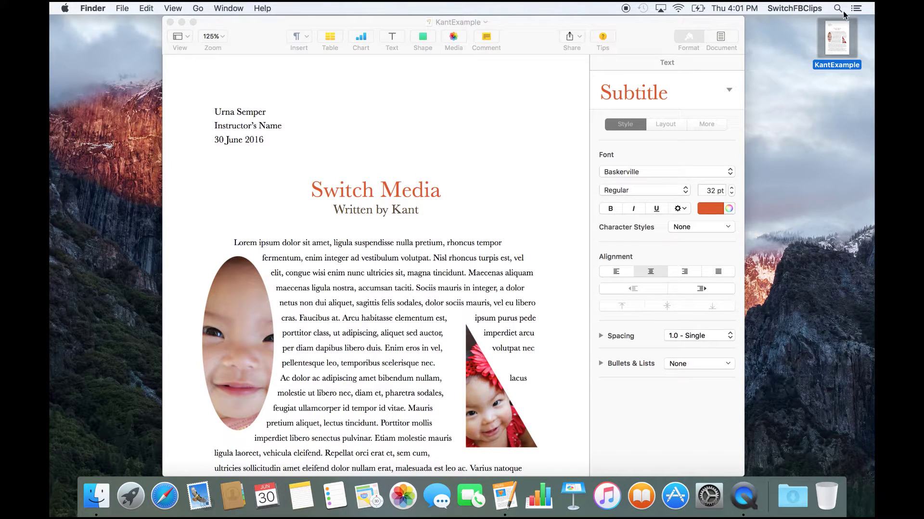
- Launch TextEdit through Spotlight search
click(837, 7)
text(textedit)
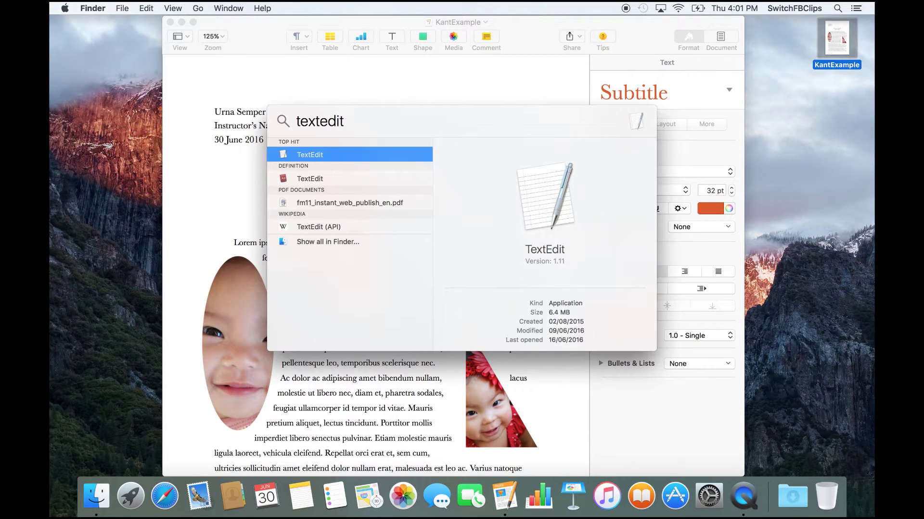
key(Return)
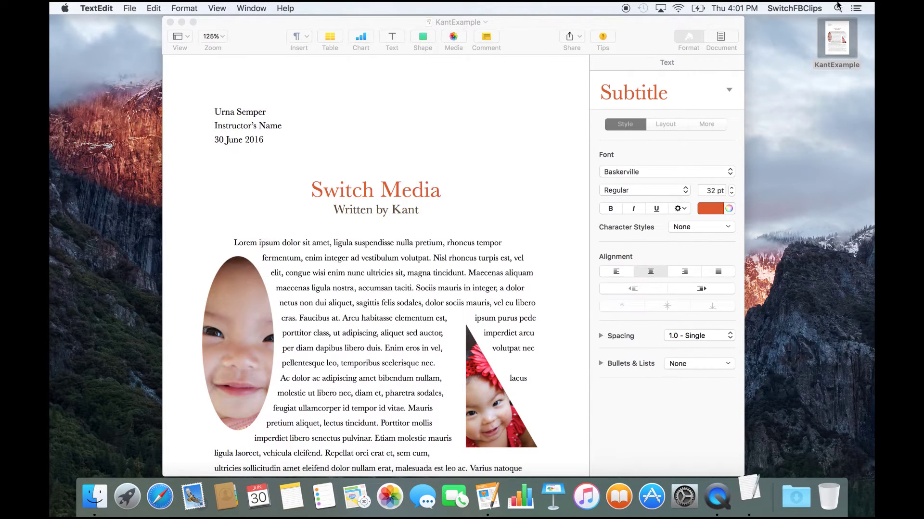
- Look at TextEdit's File > Revert To options, then dismiss the menu without choosing anything
click(138, 5)
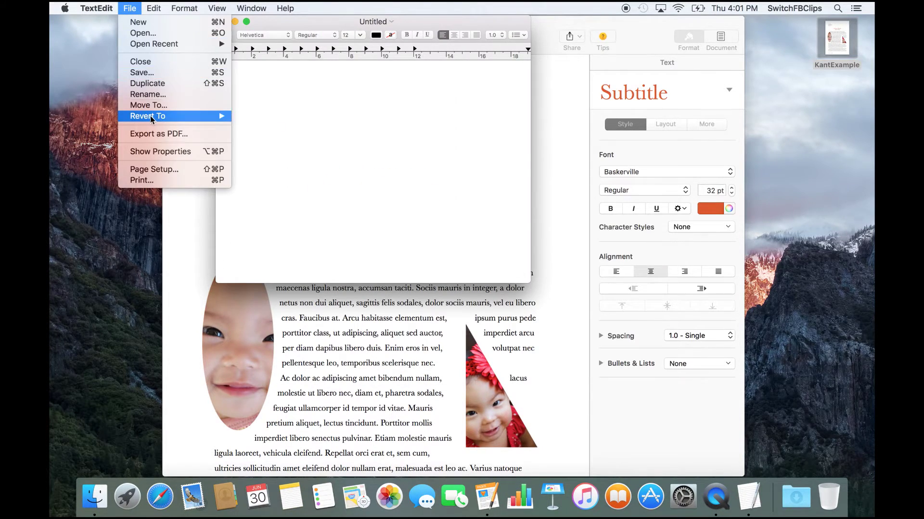
mouse_move(151, 115)
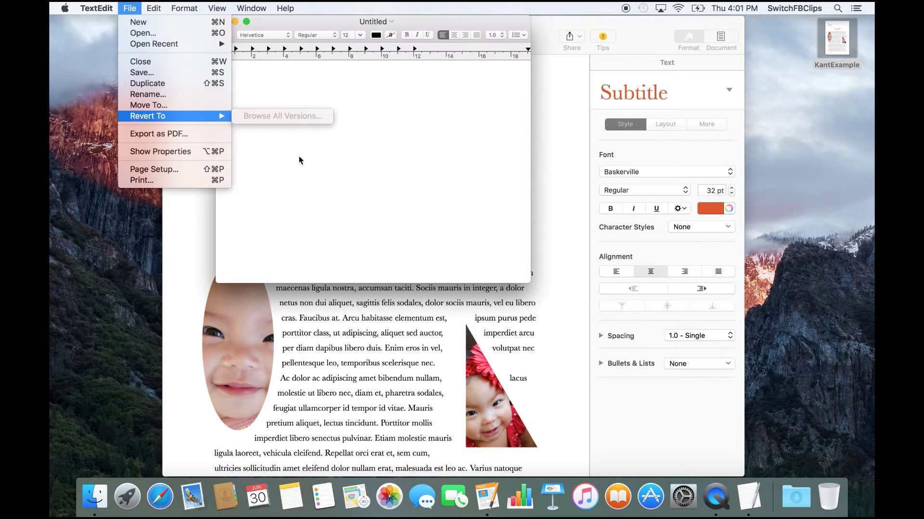
click(321, 63)
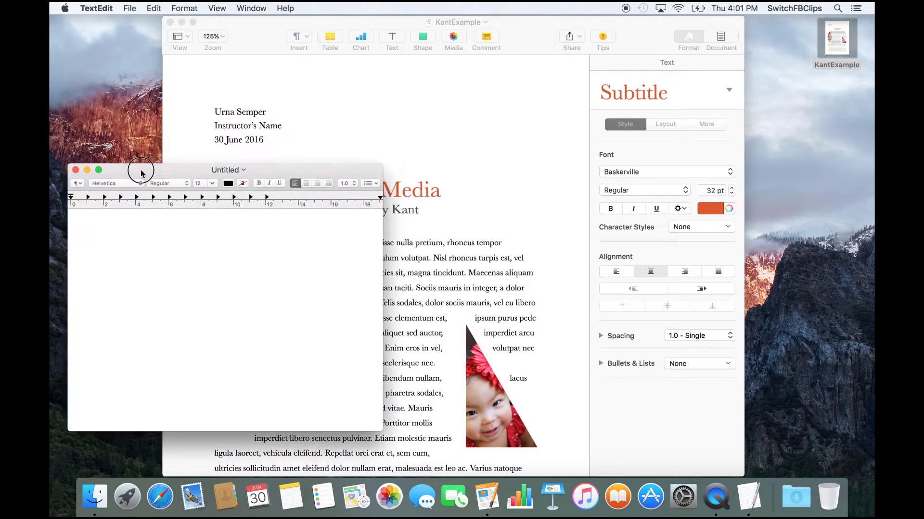